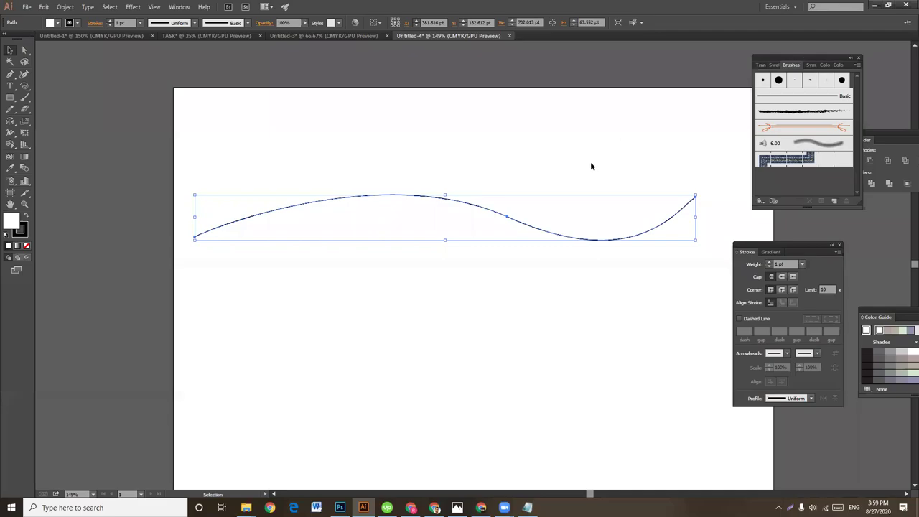
# - Nudge the curve right, enlarge the Brushes panel, and try the 5 pt Round, 15 pt Round, Oval and Flat brushes
pyautogui.moveTo(487, 211); pyautogui.dragTo(496, 211)
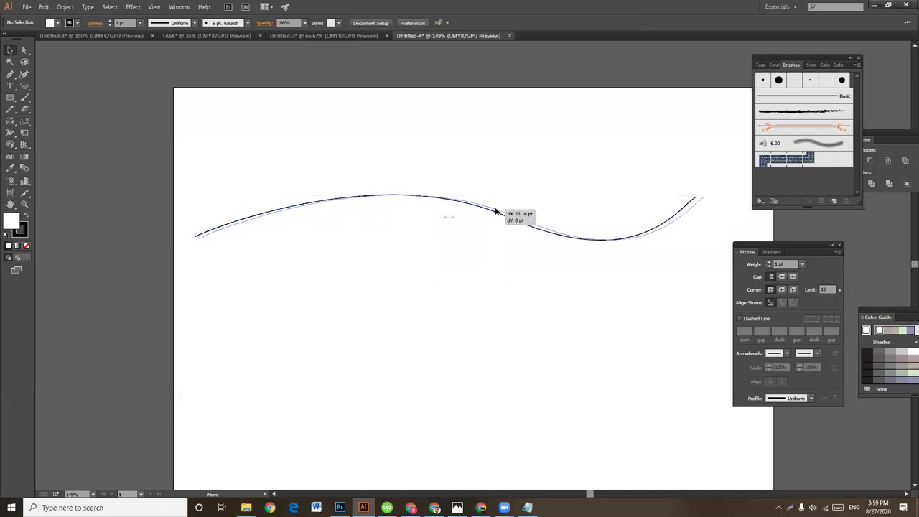
pyautogui.moveTo(823, 208); pyautogui.dragTo(823, 260)
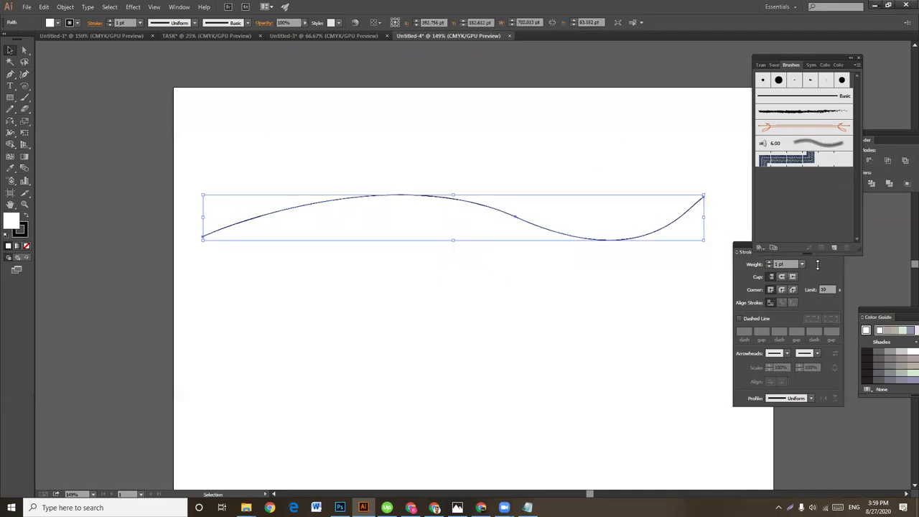
pyautogui.click(763, 80)
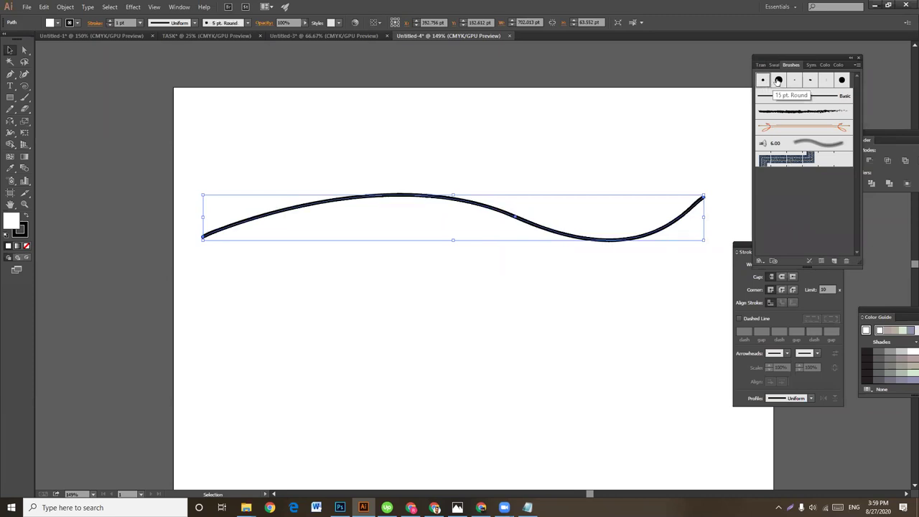
pyautogui.click(779, 80)
pyautogui.click(795, 80)
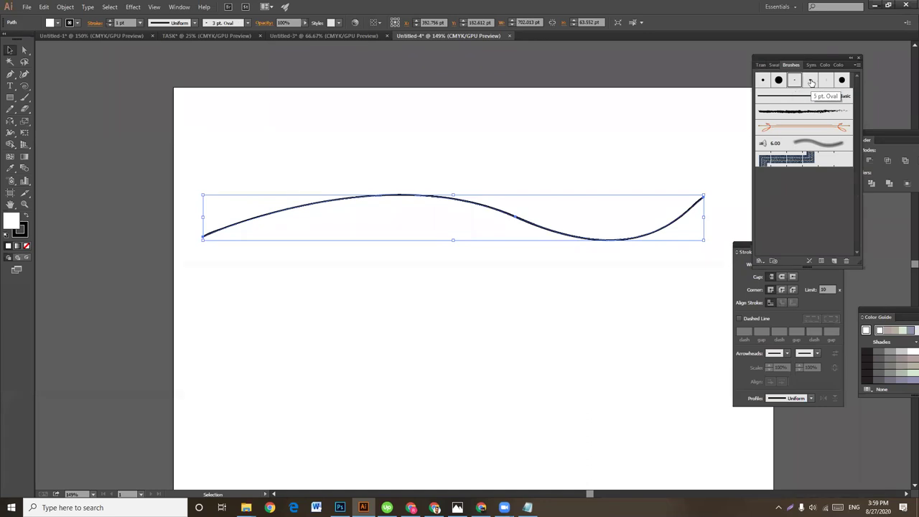
pyautogui.click(810, 80)
pyautogui.click(826, 81)
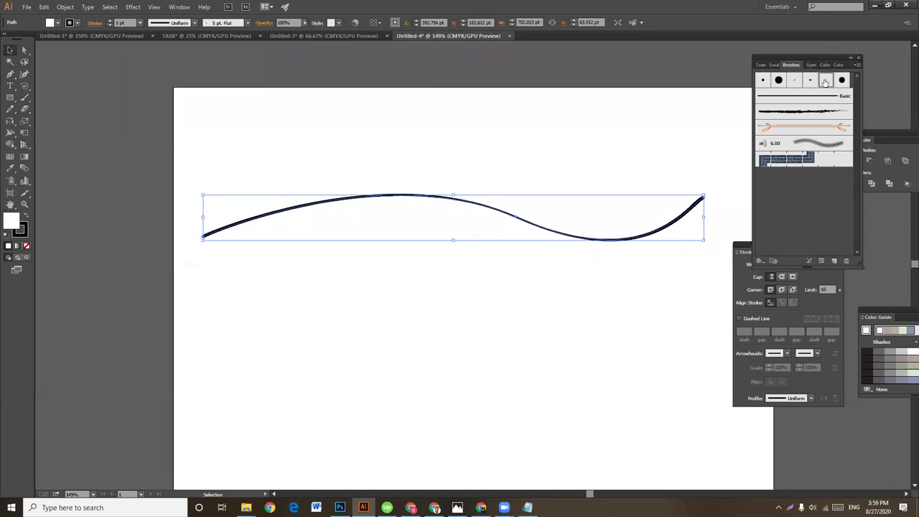
# - Try the charcoal, orange Divider, grey bristle and blue stitched brushes, then restore the Basic stroke
pyautogui.click(841, 80)
pyautogui.click(821, 99)
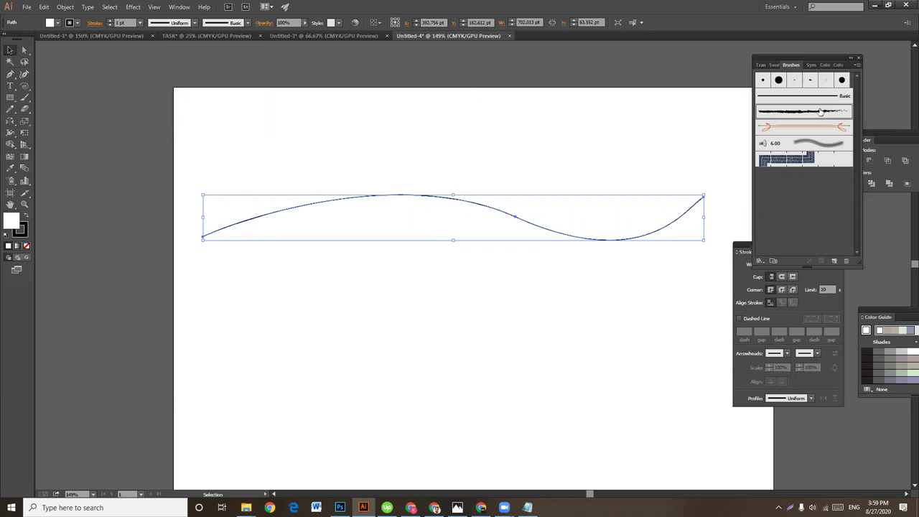
pyautogui.click(826, 112)
pyautogui.click(814, 131)
pyautogui.click(821, 143)
pyautogui.click(801, 158)
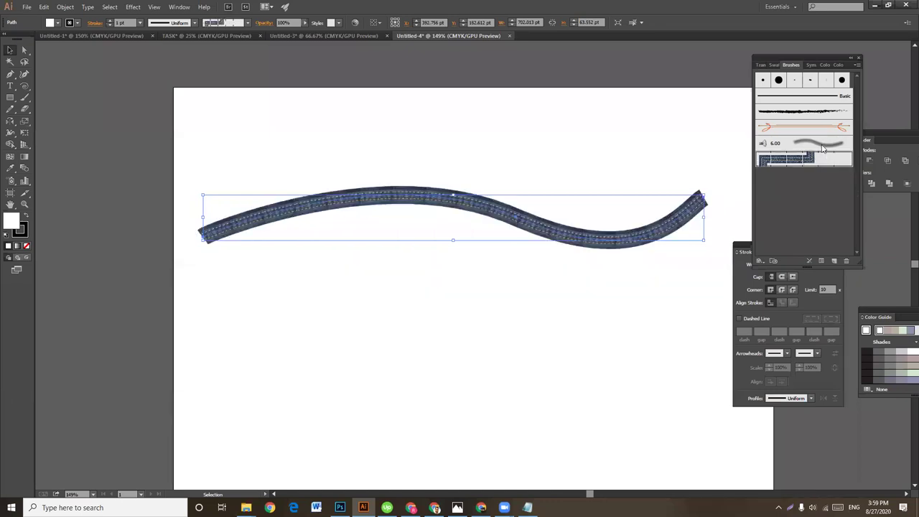
pyautogui.click(822, 144)
pyautogui.click(828, 127)
pyautogui.click(816, 112)
pyautogui.click(813, 97)
# - Check the Basic-stroked curve by reselecting it, leaving it deselected
pyautogui.click(10, 50)
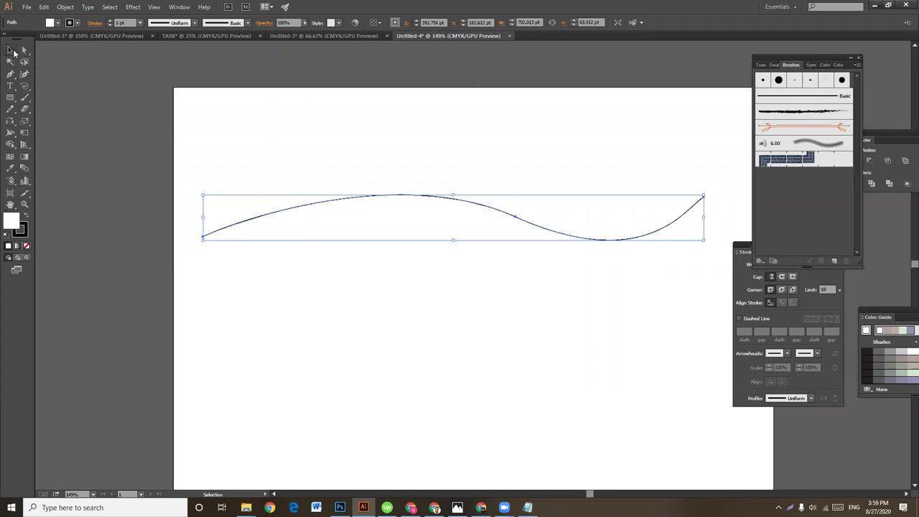
pyautogui.click(345, 113)
pyautogui.moveTo(257, 115); pyautogui.dragTo(533, 333)
pyautogui.click(572, 368)
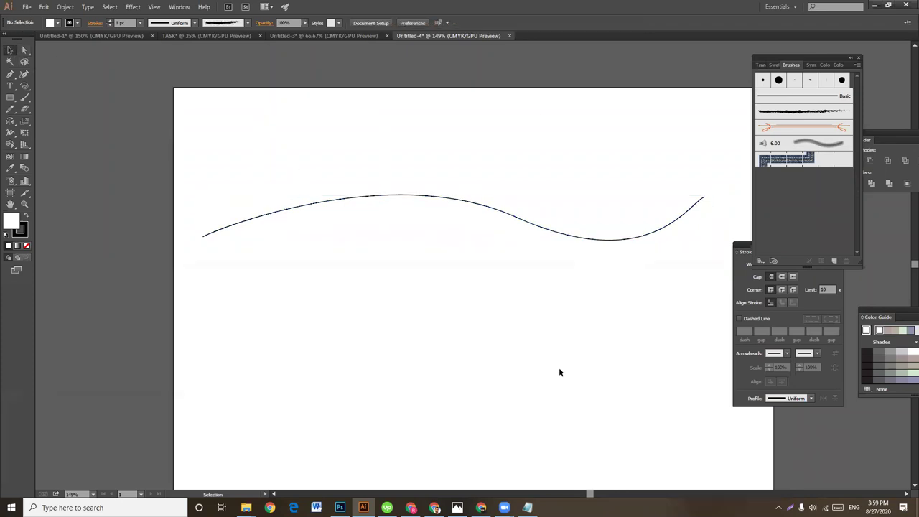
pyautogui.moveTo(520, 386); pyautogui.dragTo(499, 346)
pyautogui.moveTo(394, 90); pyautogui.dragTo(459, 228)
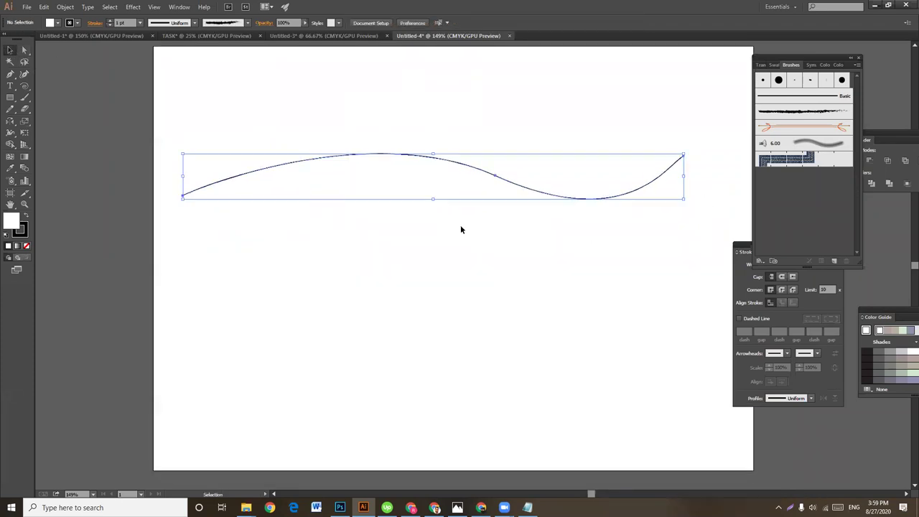
pyautogui.click(391, 263)
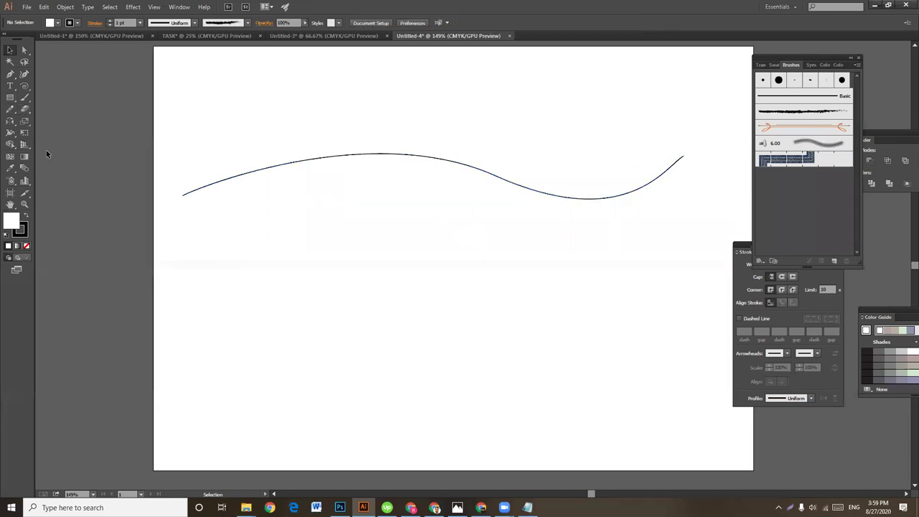
# - Draw a short straight horizontal line below the wavy curve with the Line Segment Tool
pyautogui.click(23, 87)
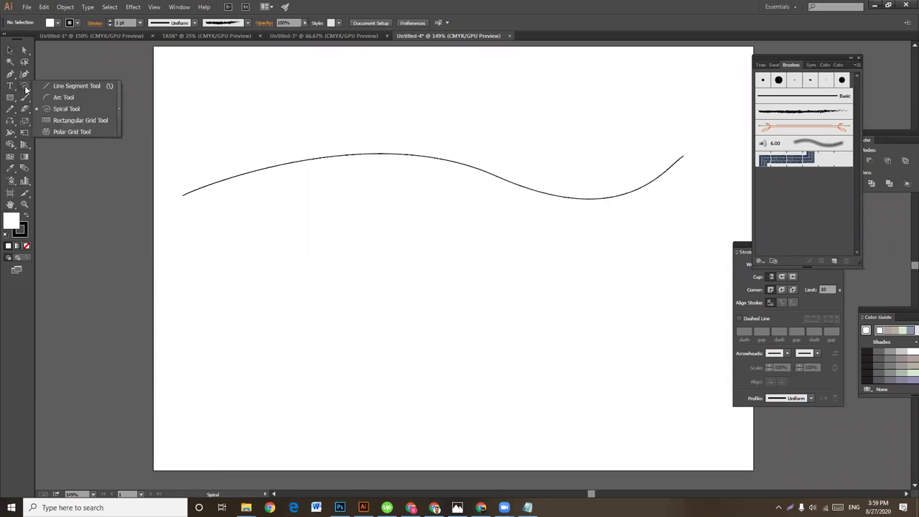
pyautogui.click(61, 85)
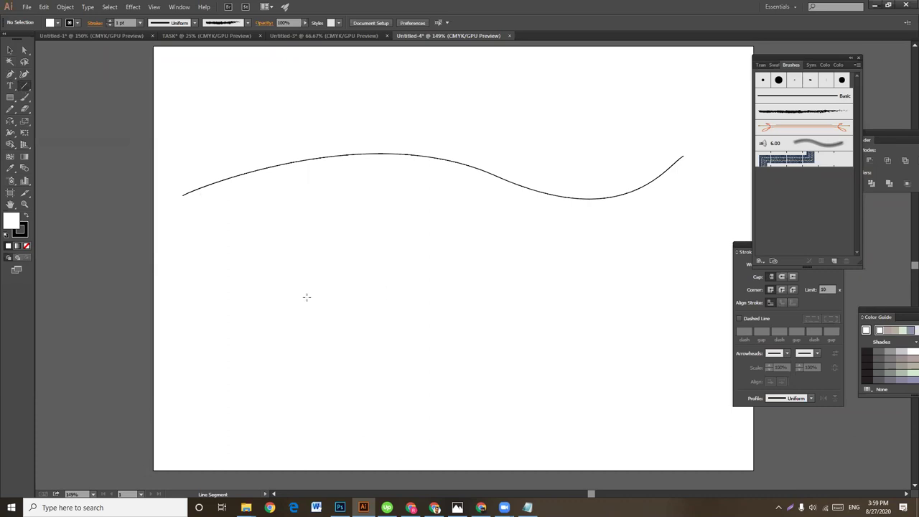
pyautogui.moveTo(312, 295); pyautogui.dragTo(423, 301)
pyautogui.click(10, 50)
pyautogui.click(331, 231)
pyautogui.moveTo(308, 243); pyautogui.dragTo(429, 359)
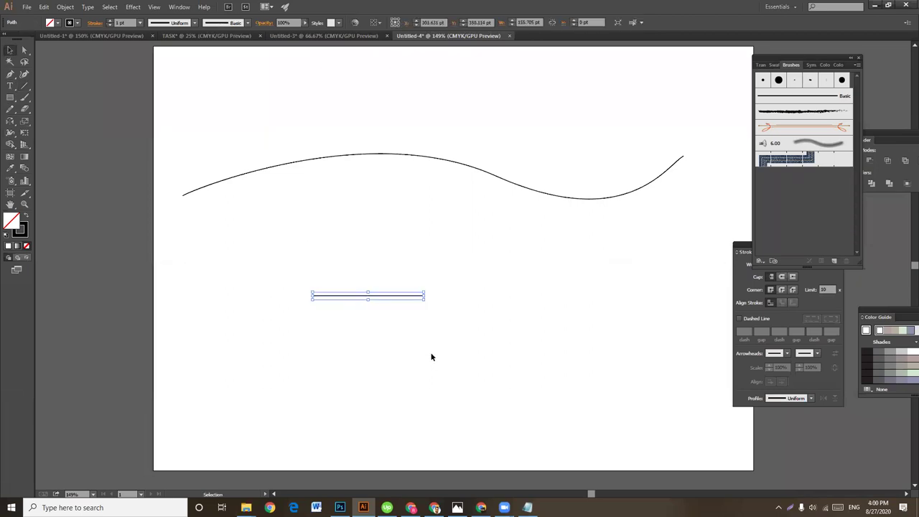
# - Set the line's stroke weight to 4 pt and zoom in on it
pyautogui.click(111, 20)
pyautogui.click(110, 21)
pyautogui.click(111, 20)
pyautogui.click(483, 267)
pyautogui.moveTo(393, 230); pyautogui.dragTo(445, 322)
pyautogui.hotkey('ctrl', '=')
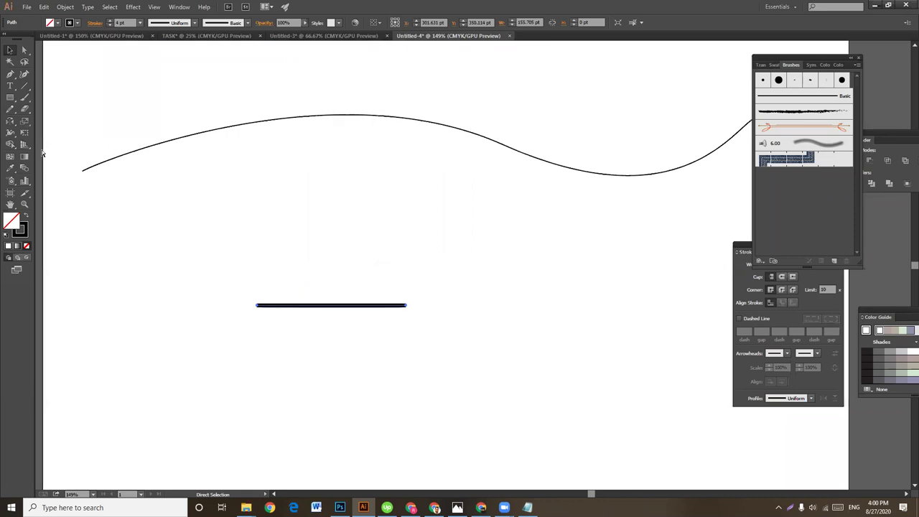
pyautogui.hotkey('ctrl', '=')
pyautogui.moveTo(146, 242); pyautogui.dragTo(227, 191)
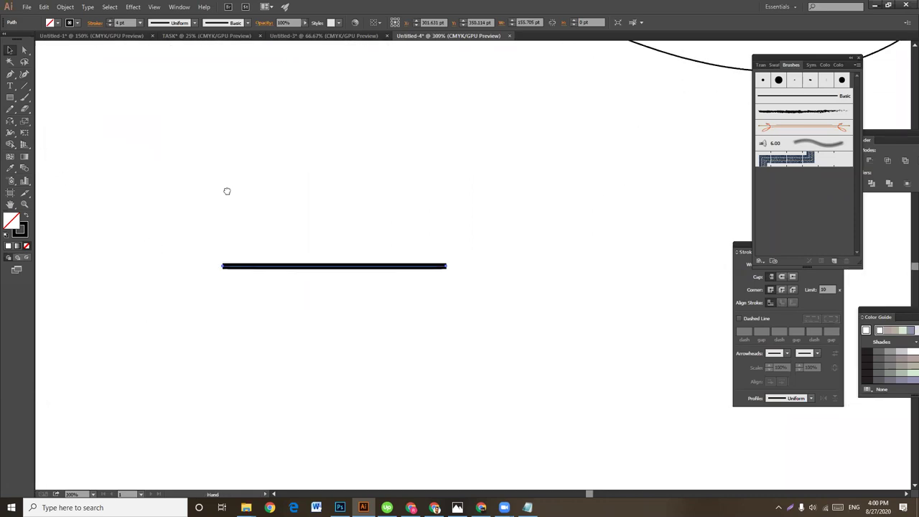
# - Widen the line's right end with the Width Tool to form a wedge
pyautogui.click(12, 138)
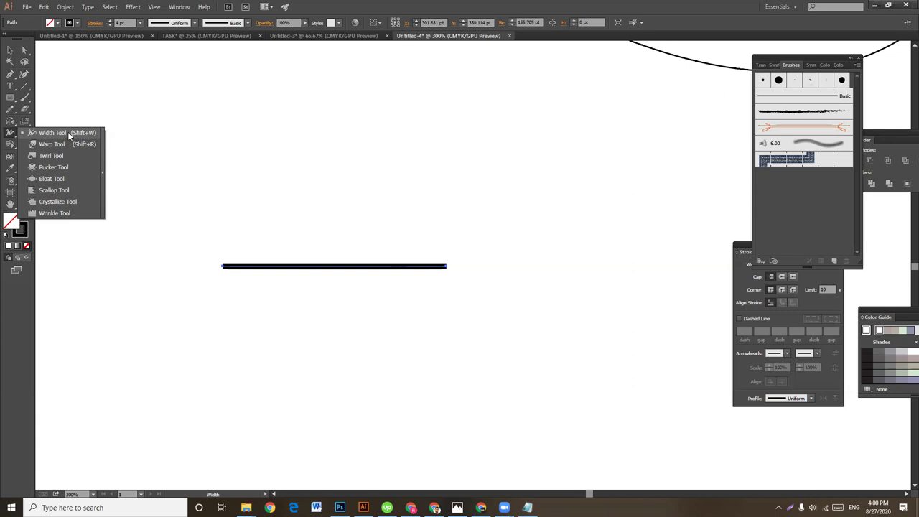
pyautogui.click(68, 133)
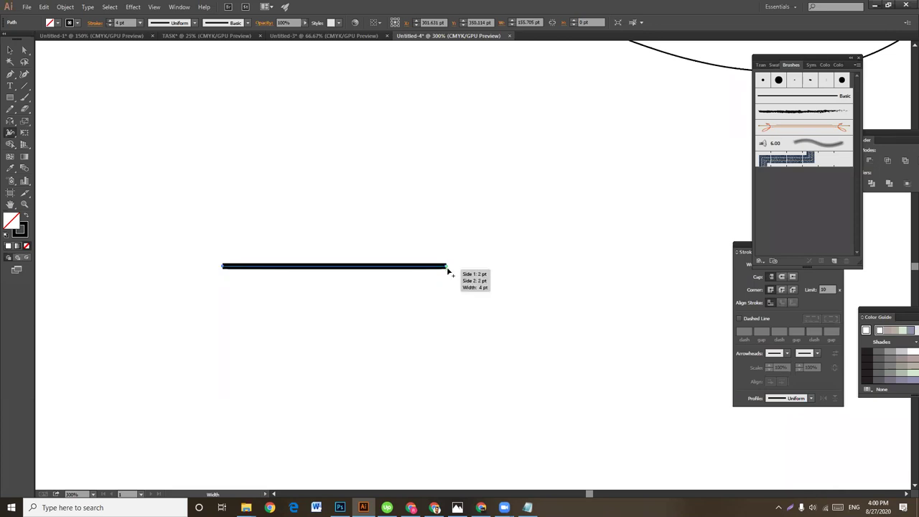
pyautogui.moveTo(447, 271); pyautogui.dragTo(451, 294)
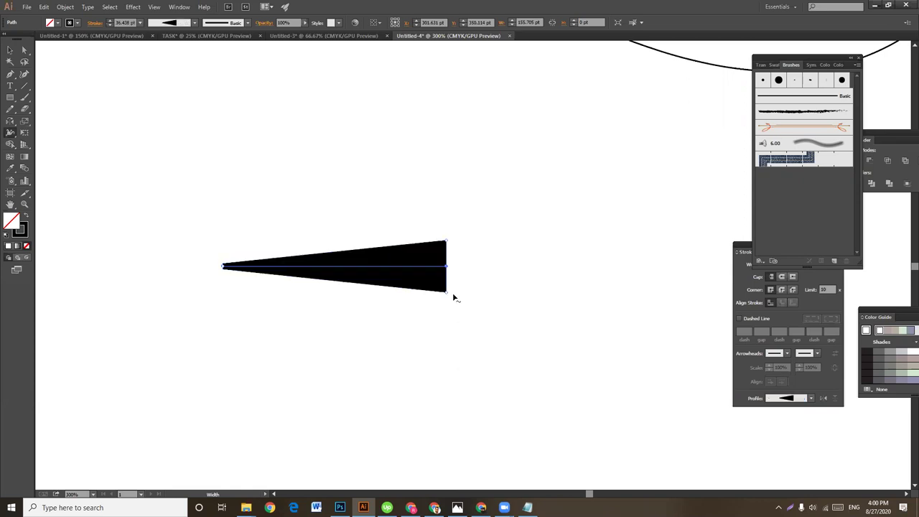
pyautogui.click(11, 51)
pyautogui.click(416, 146)
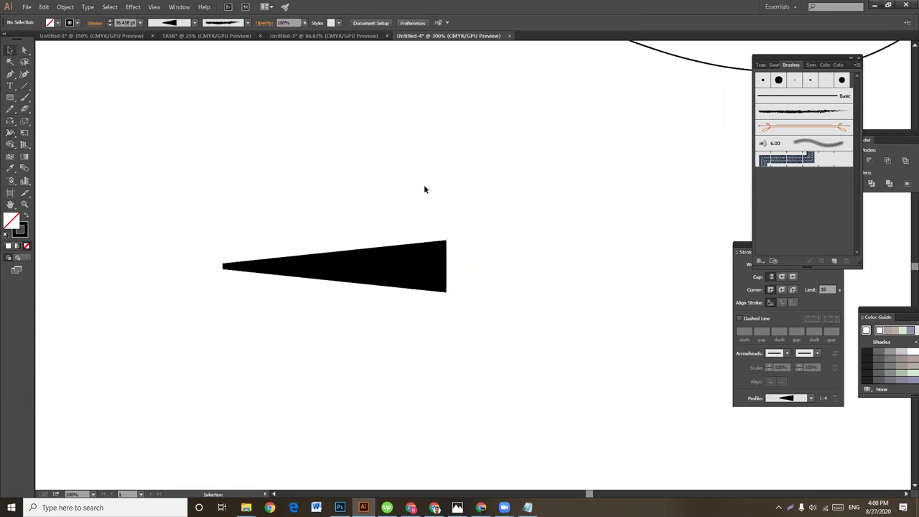
pyautogui.click(428, 252)
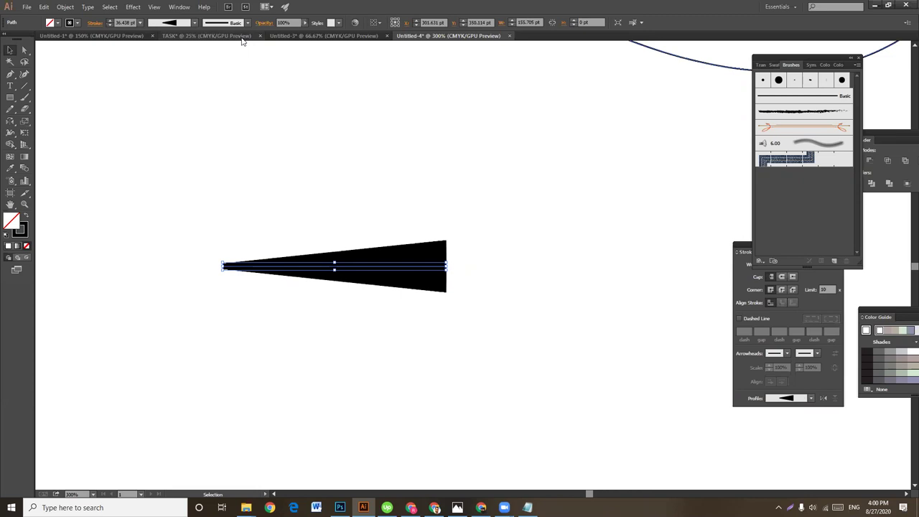
# - Lower the wedge's stroke weight step by step to 16 pt
pyautogui.click(109, 25)
pyautogui.click(109, 24)
pyautogui.click(109, 25)
pyautogui.doubleClick(109, 25)
pyautogui.doubleClick(109, 24)
pyautogui.click(109, 24)
pyautogui.doubleClick(109, 25)
pyautogui.doubleClick(109, 25)
pyautogui.click(109, 25)
pyautogui.doubleClick(109, 24)
pyautogui.doubleClick(109, 24)
pyautogui.click(109, 24)
pyautogui.doubleClick(109, 24)
pyautogui.click(109, 24)
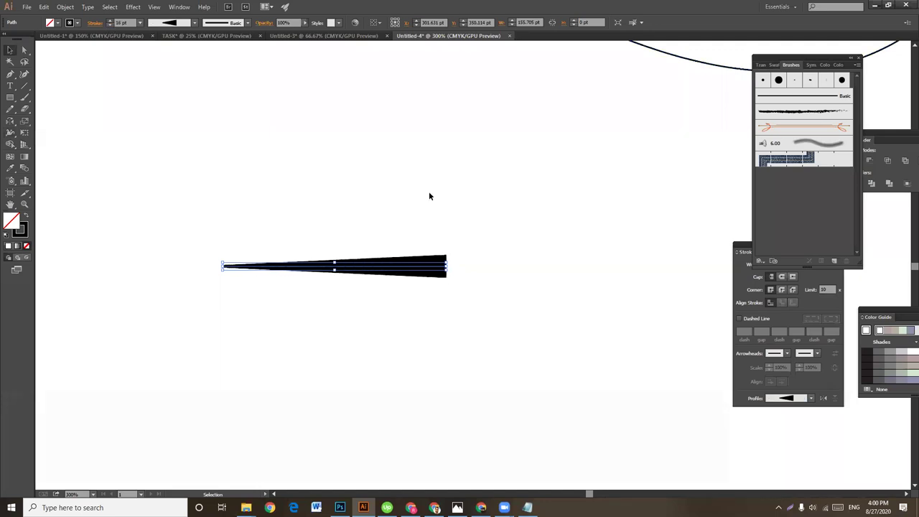
# - Drag the wedge's wide right anchor further right
pyautogui.click(429, 196)
pyautogui.click(449, 271)
pyautogui.moveTo(447, 266); pyautogui.dragTo(468, 266)
pyautogui.click(527, 266)
pyautogui.click(458, 271)
pyautogui.click(552, 253)
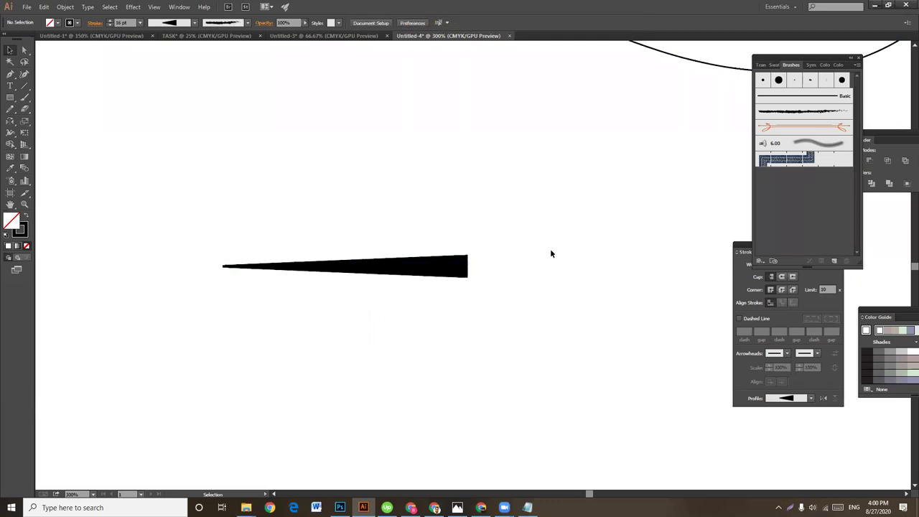
pyautogui.click(24, 86)
# - Draw a second line above the wedge and widen its left end to about 16.7 pt
pyautogui.moveTo(466, 230); pyautogui.dragTo(224, 240)
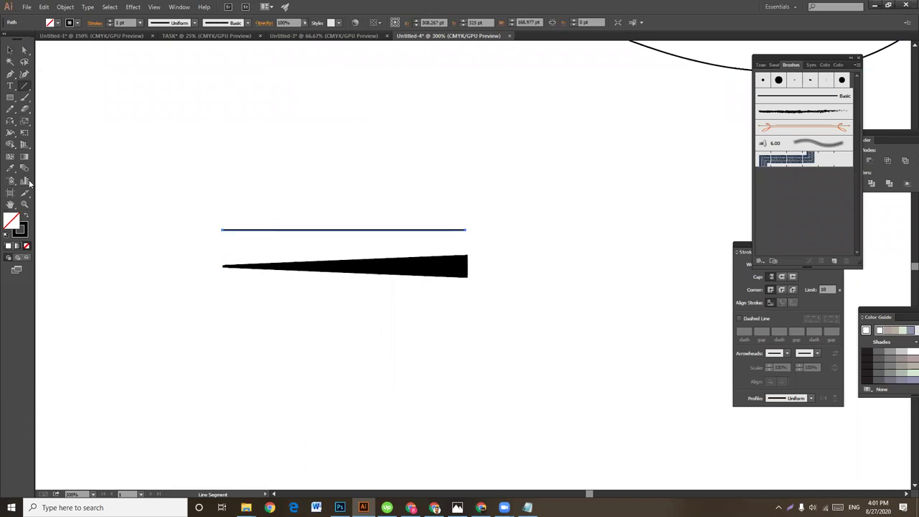
pyautogui.click(11, 133)
pyautogui.moveTo(222, 234); pyautogui.dragTo(224, 247)
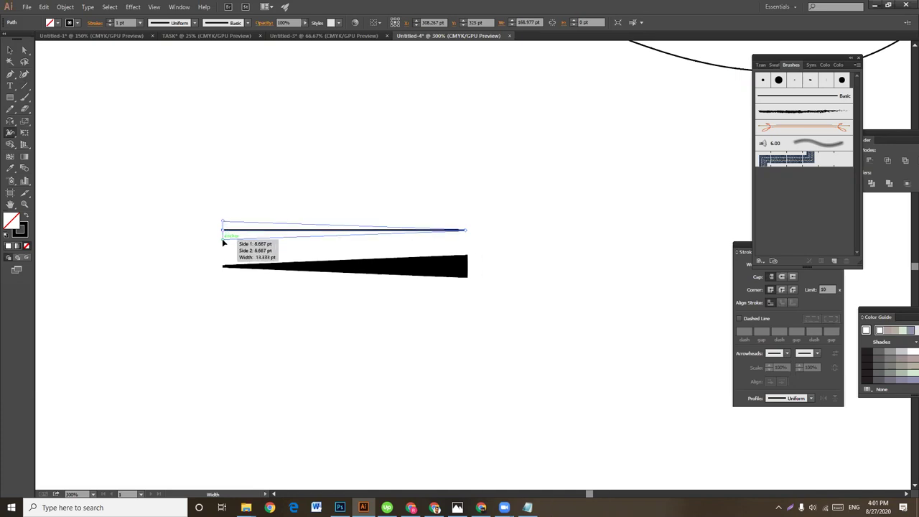
pyautogui.moveTo(223, 247); pyautogui.dragTo(224, 248)
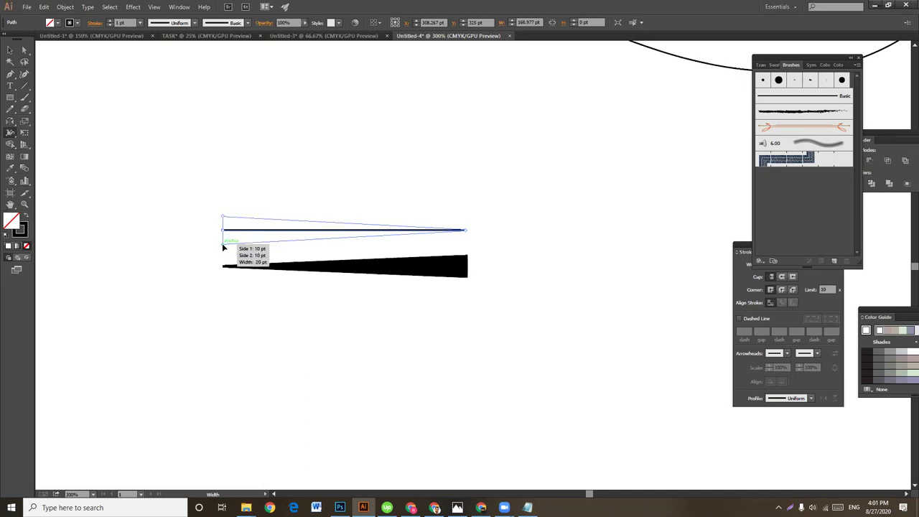
pyautogui.moveTo(224, 245); pyautogui.dragTo(223, 248)
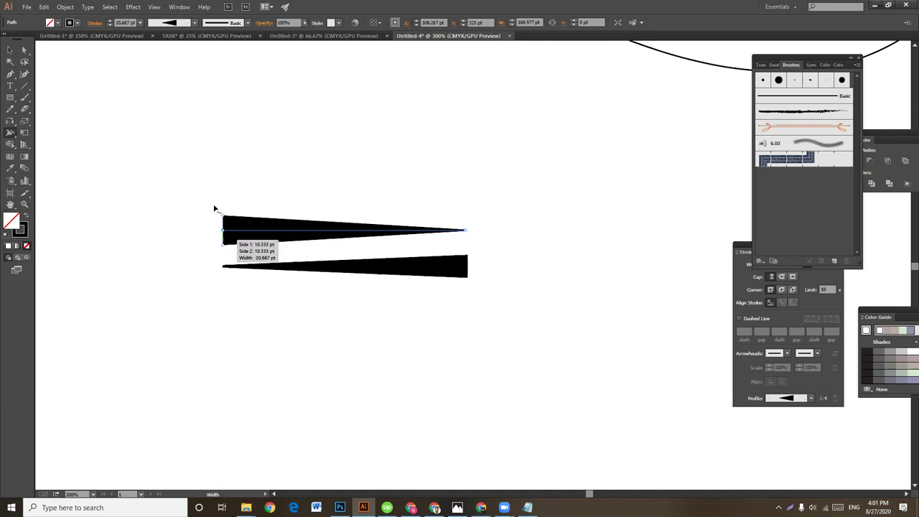
# - Delete the lower tapered wedge, then Alt-drag a duplicate below and delete it too
pyautogui.click(10, 50)
pyautogui.click(504, 173)
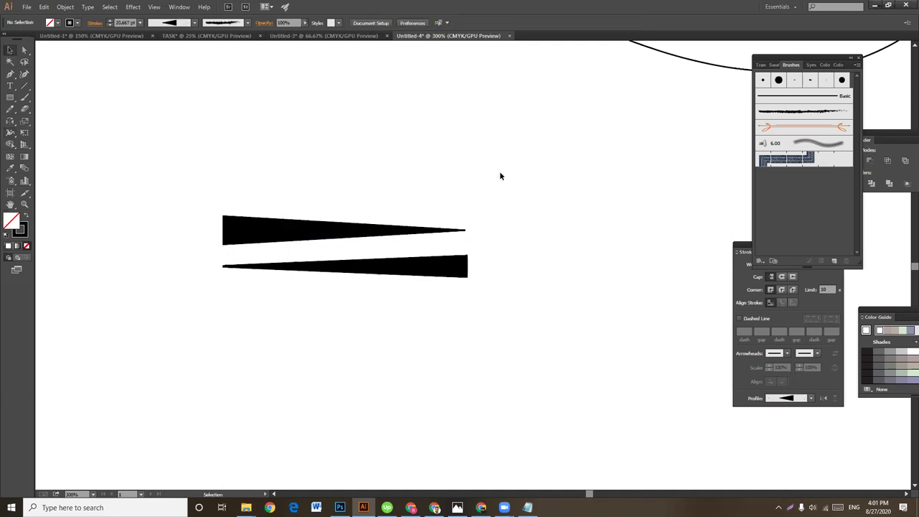
pyautogui.click(463, 272)
pyautogui.press('Delete')
pyautogui.click(370, 230)
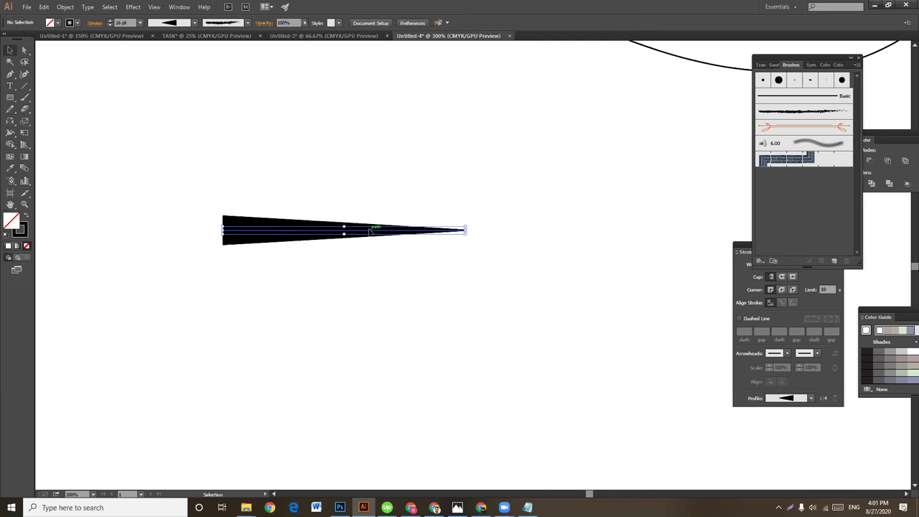
pyautogui.moveTo(350, 235); pyautogui.dragTo(350, 333)
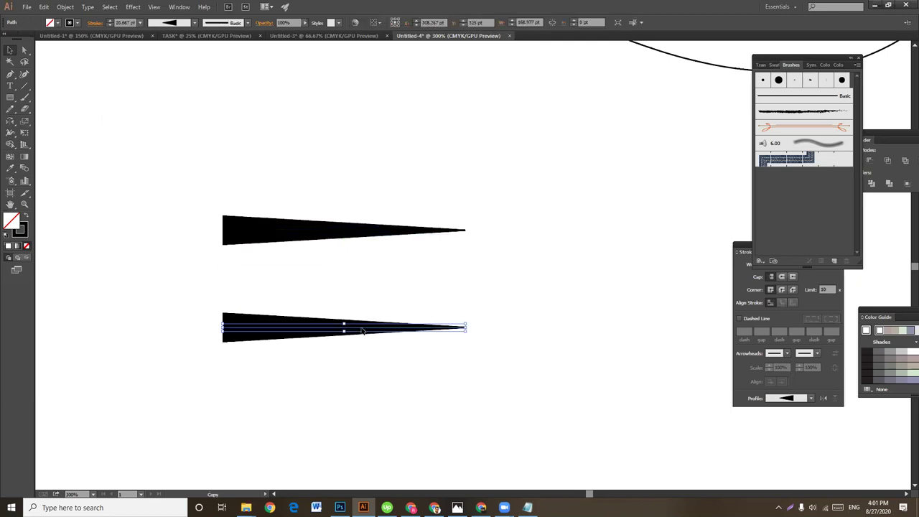
pyautogui.click(400, 337)
pyautogui.click(393, 328)
pyautogui.press('Delete')
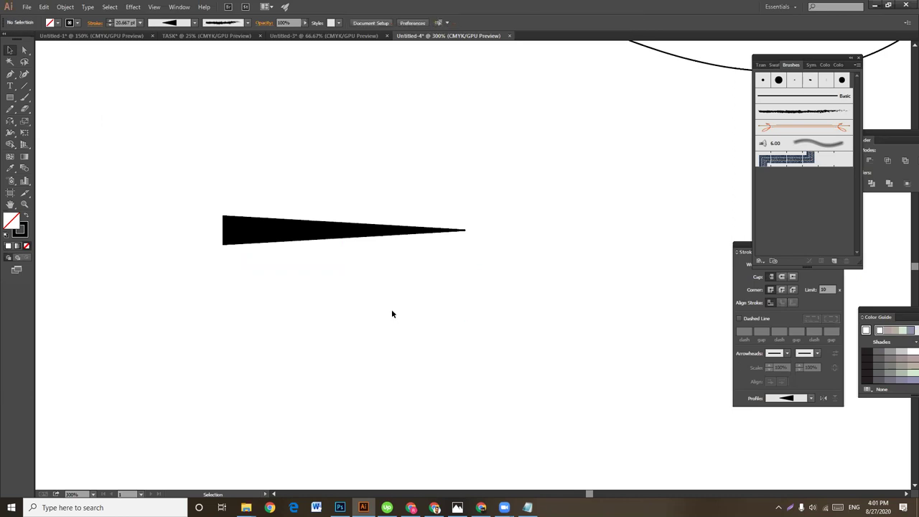
# - Save the top tapered wedge as a new Art Brush named 'line 01'
pyautogui.click(305, 230)
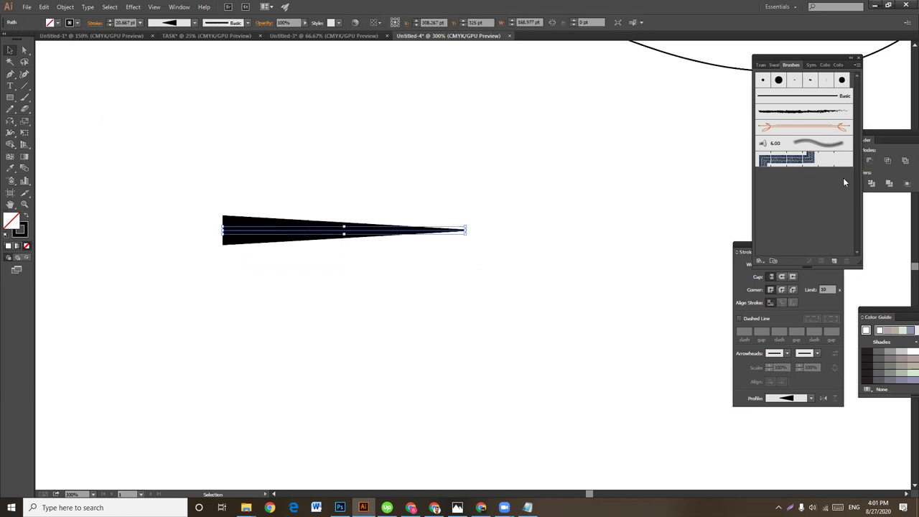
pyautogui.click(833, 263)
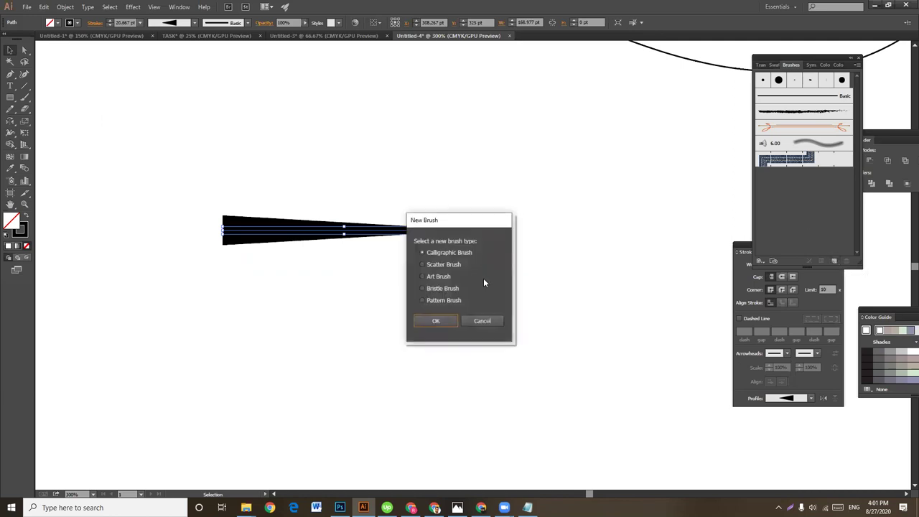
pyautogui.moveTo(452, 224); pyautogui.dragTo(594, 171)
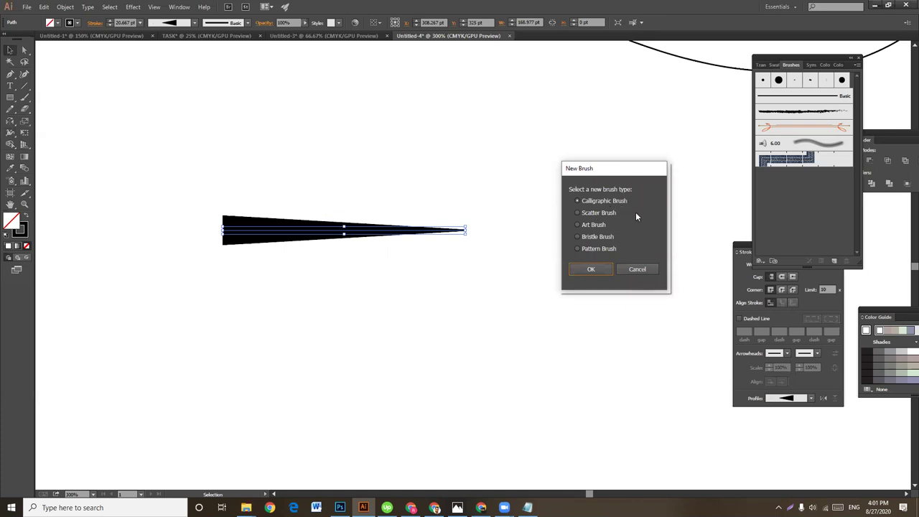
pyautogui.click(587, 227)
pyautogui.click(591, 270)
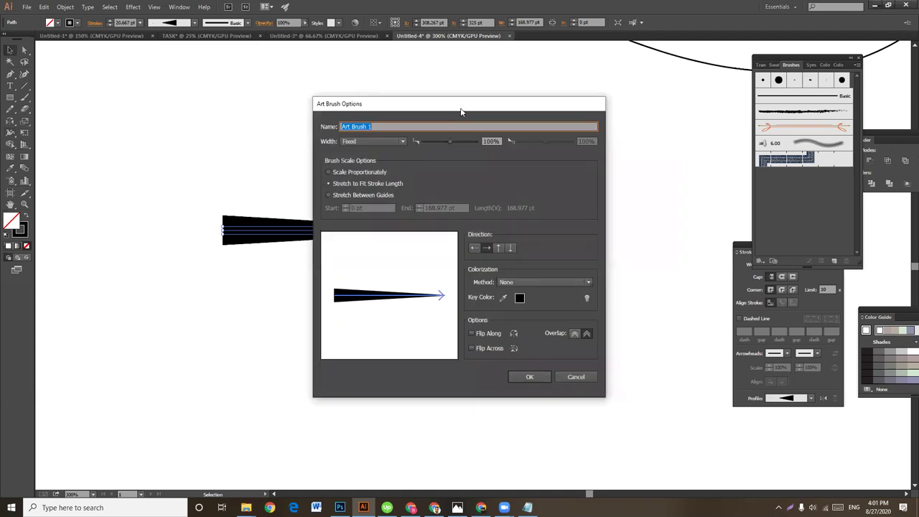
pyautogui.moveTo(454, 113); pyautogui.dragTo(561, 102)
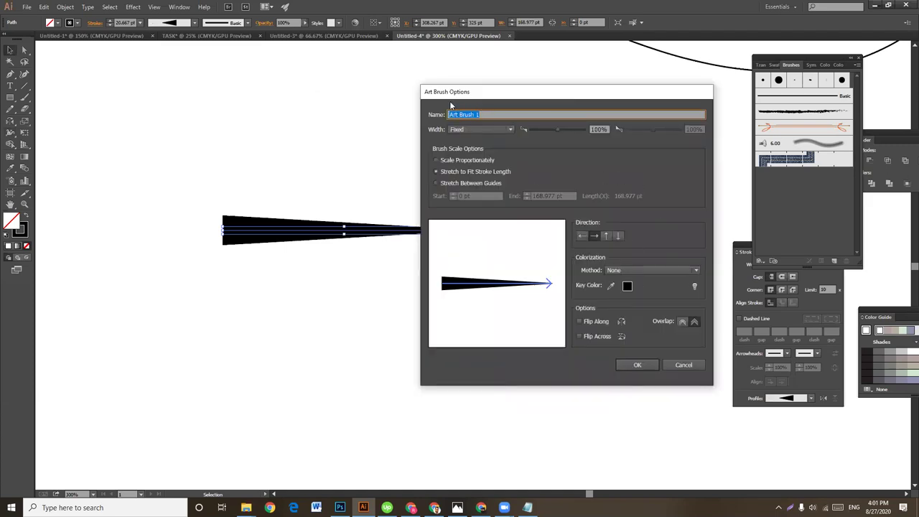
pyautogui.click(492, 114)
pyautogui.moveTo(491, 113); pyautogui.dragTo(445, 113)
pyautogui.press('BackSpace')
pyautogui.click(636, 364)
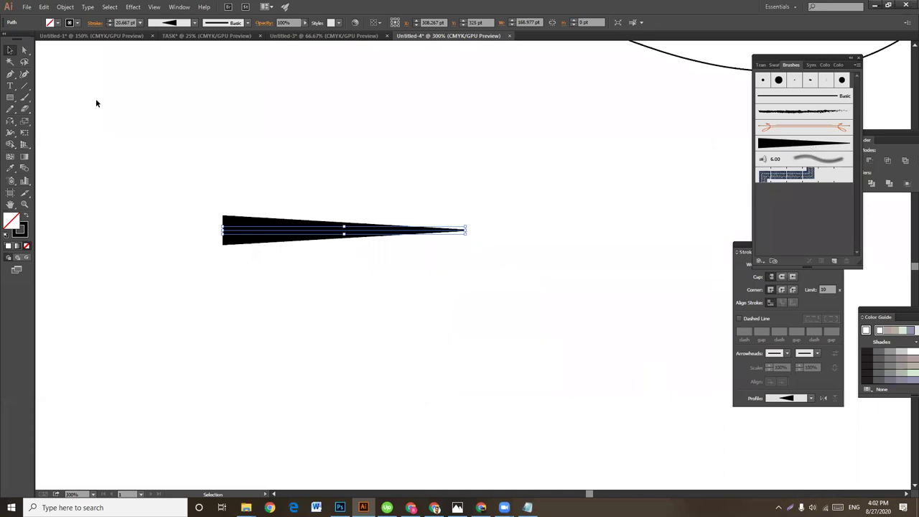
# - Nudge the tapered shape up-right and apply the 'line 01' art brush to the wavy curve
pyautogui.hotkey('ctrl', '-')
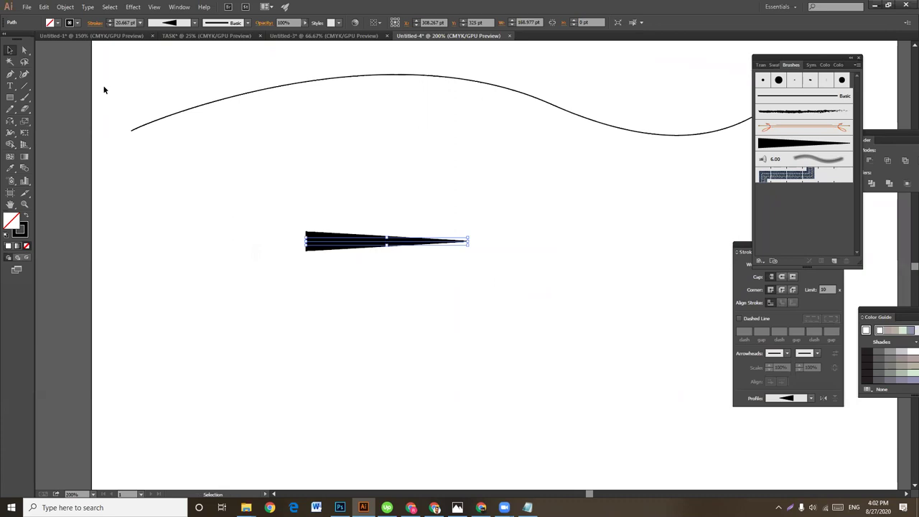
pyautogui.click(469, 81)
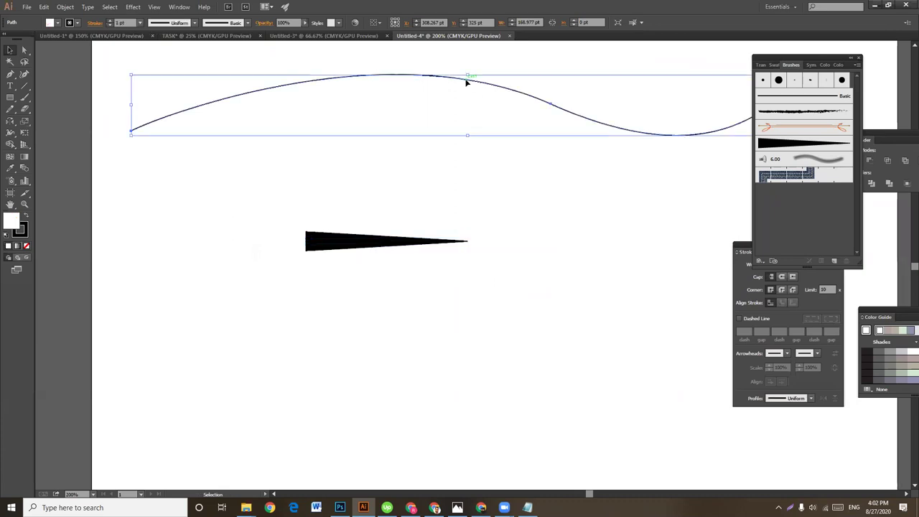
pyautogui.moveTo(517, 179); pyautogui.dragTo(513, 229)
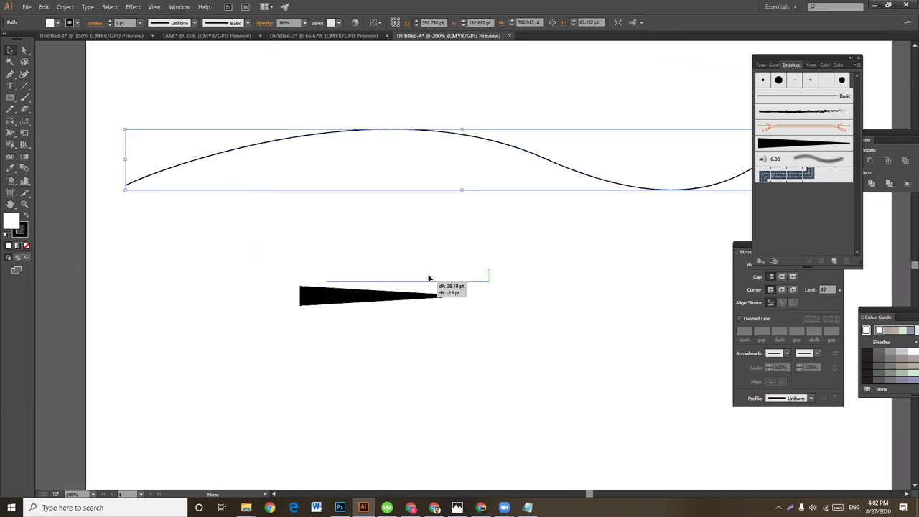
pyautogui.moveTo(402, 295); pyautogui.dragTo(426, 248)
pyautogui.click(589, 216)
pyautogui.click(566, 170)
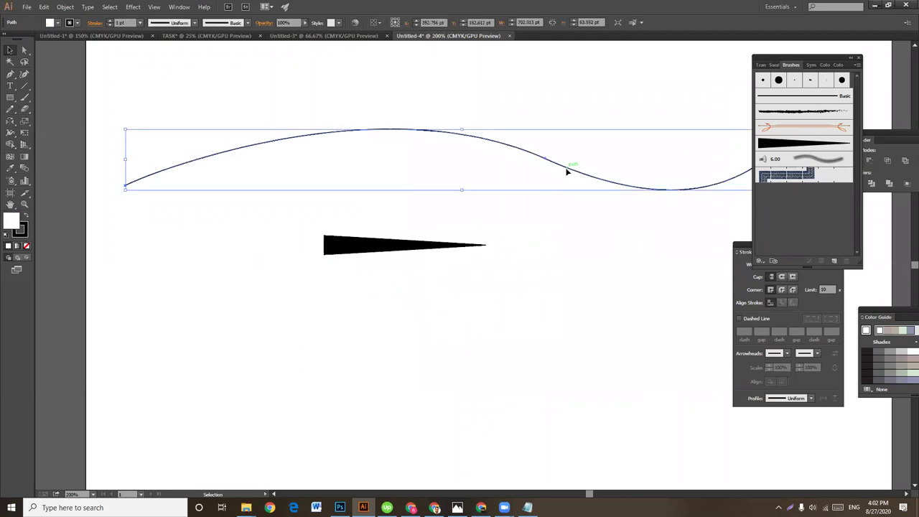
pyautogui.click(794, 143)
pyautogui.click(545, 336)
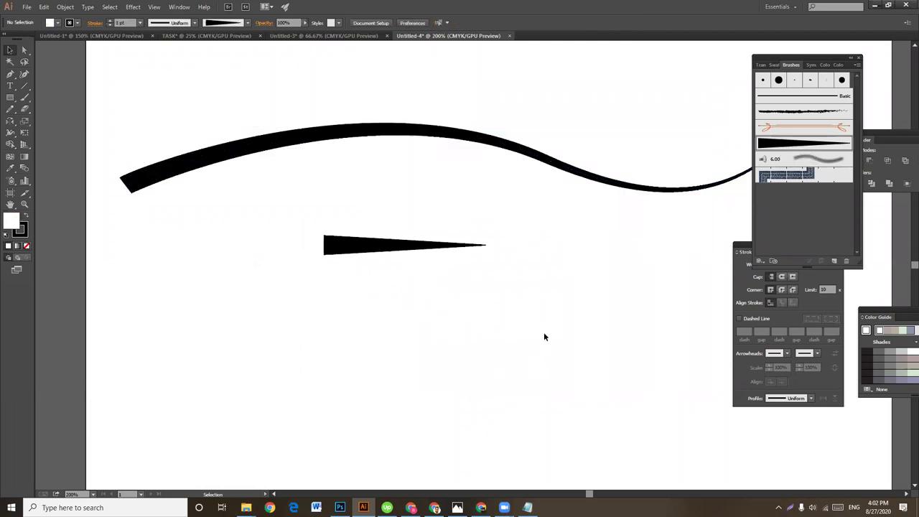
# - Raise the brushed curve's stroke weight to 4 pt and check the result
pyautogui.hotkey('ctrl', '-')
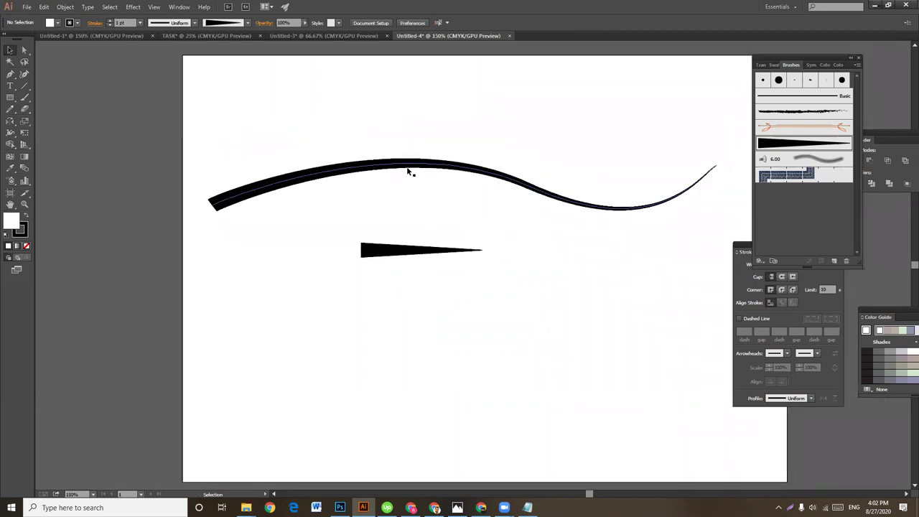
pyautogui.click(410, 167)
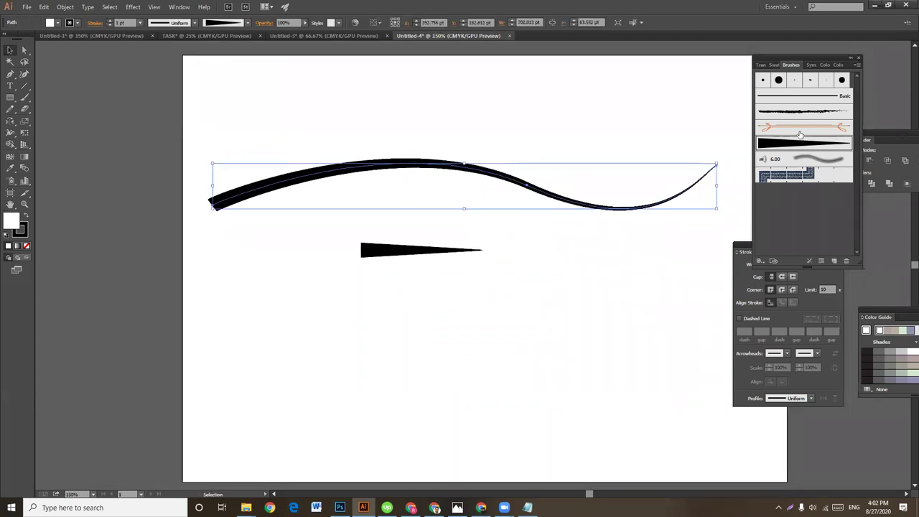
pyautogui.click(111, 24)
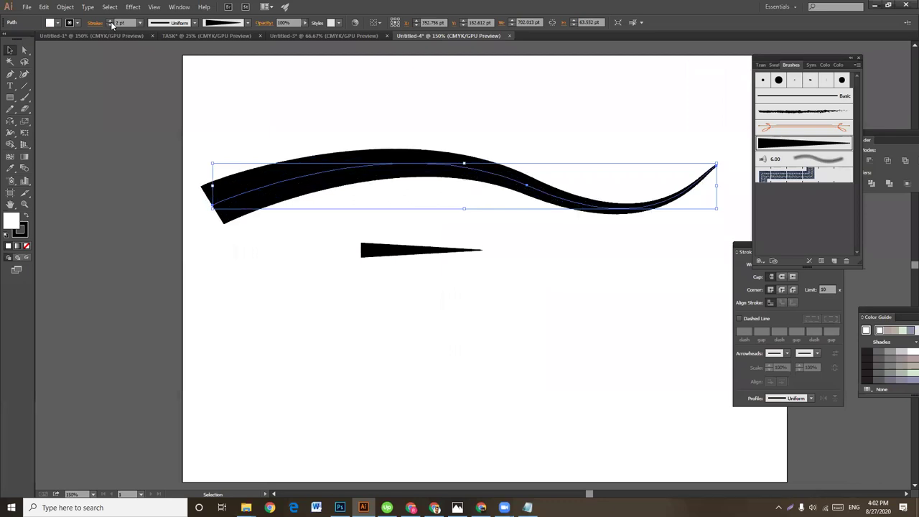
pyautogui.click(112, 24)
pyautogui.click(532, 263)
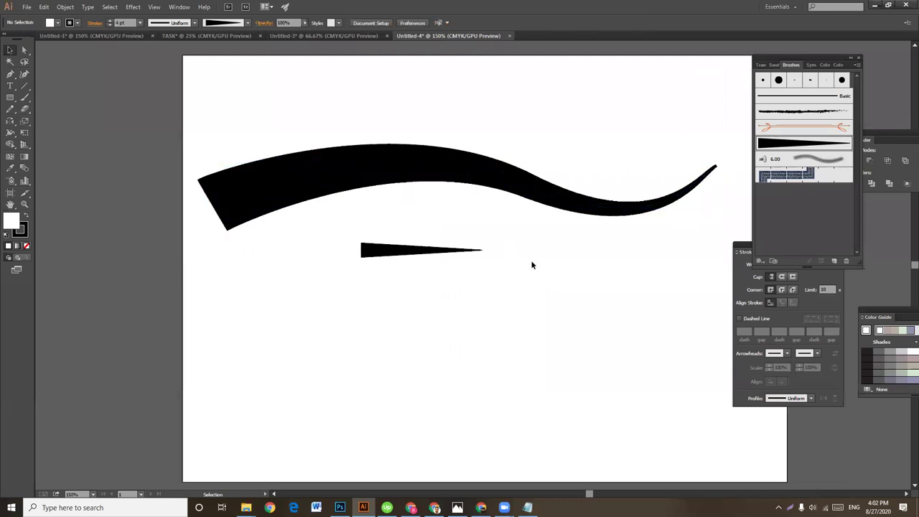
pyautogui.click(583, 204)
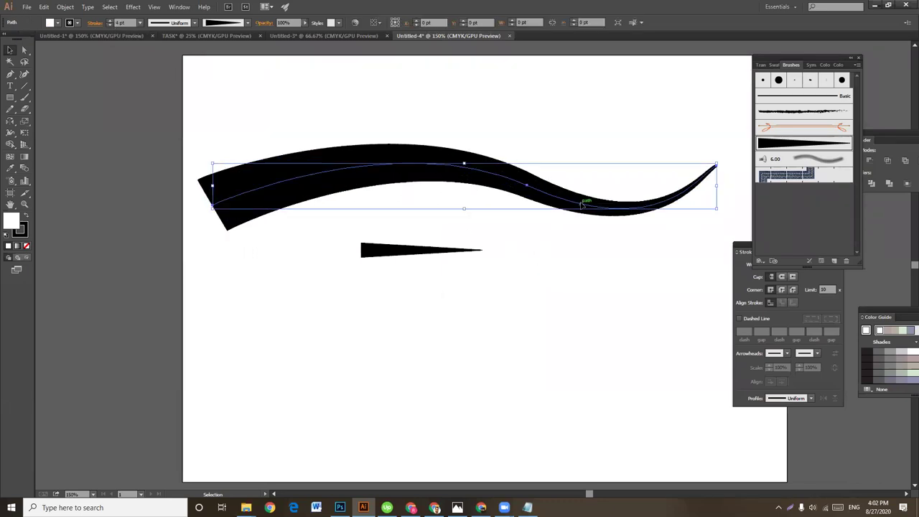
pyautogui.click(387, 255)
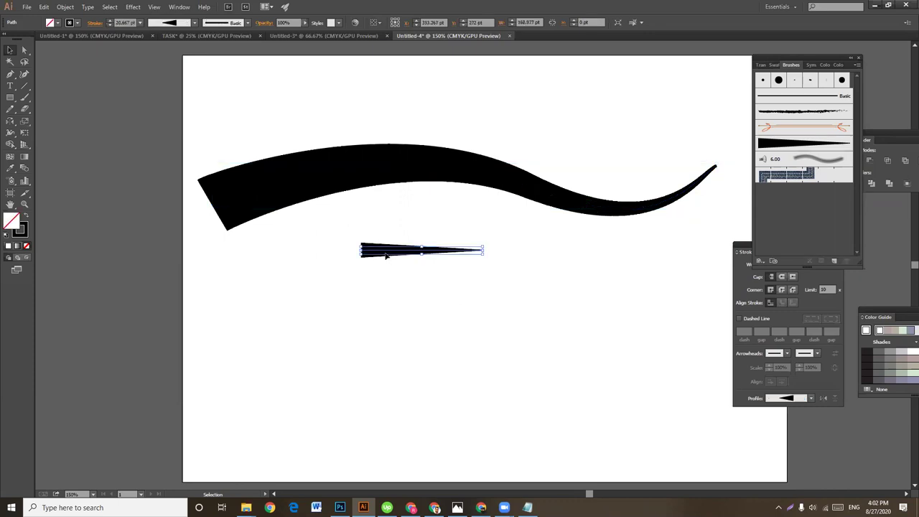
pyautogui.hotkey('ctrl', '=')
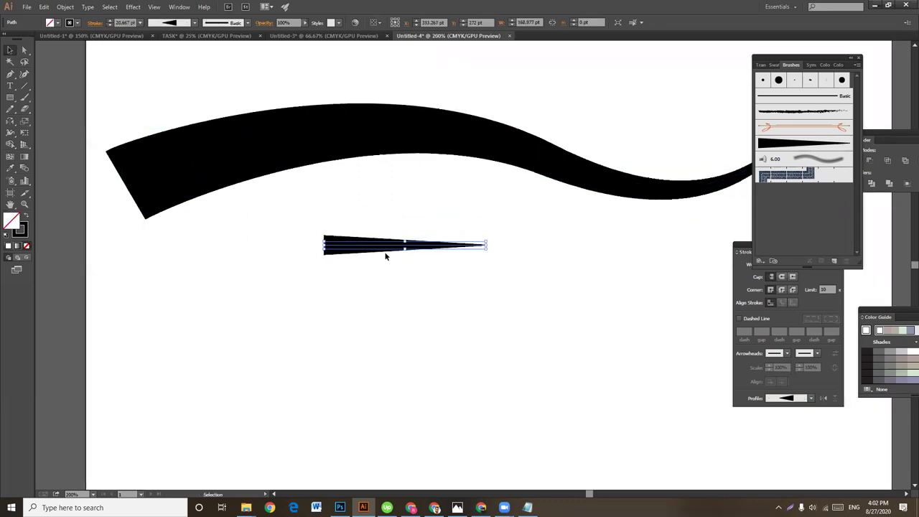
# - Draw a new horizontal line and taper it to 26.72 pt wide at its right end
pyautogui.click(24, 86)
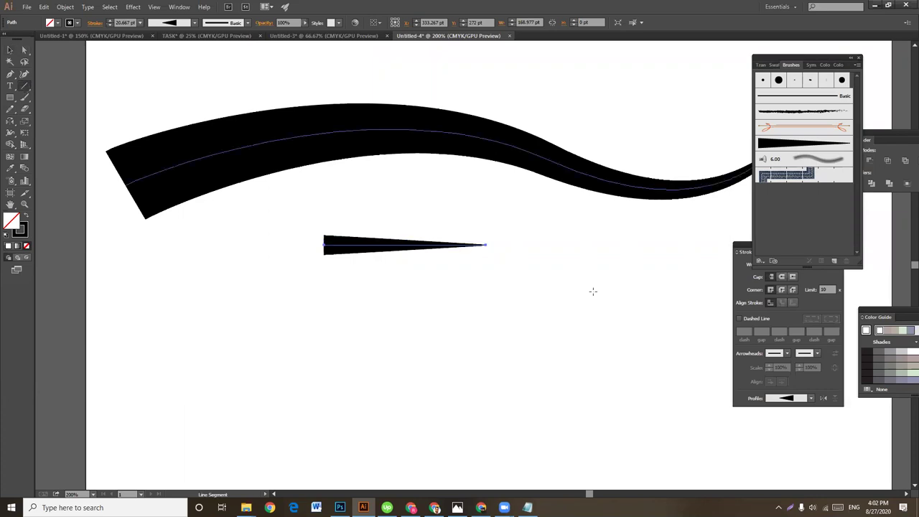
pyautogui.moveTo(488, 269); pyautogui.dragTo(326, 278)
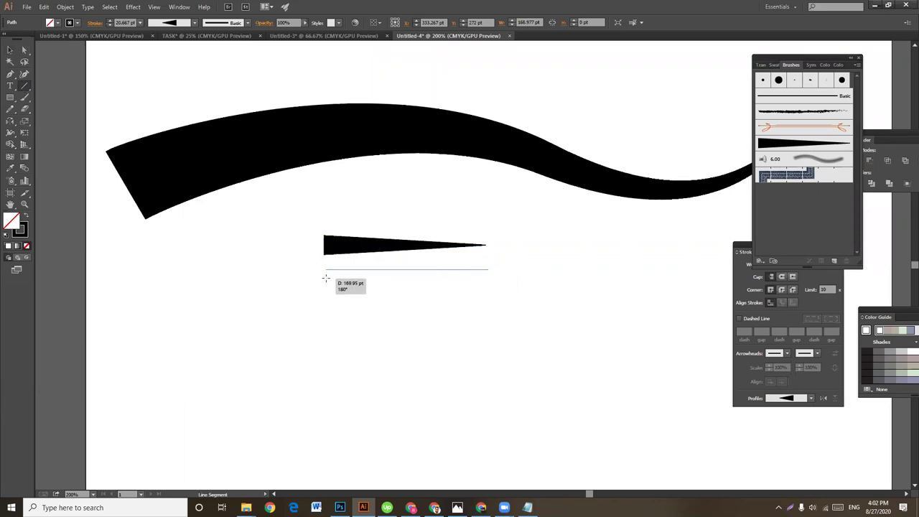
pyautogui.moveTo(326, 278); pyautogui.dragTo(324, 278)
pyautogui.click(9, 51)
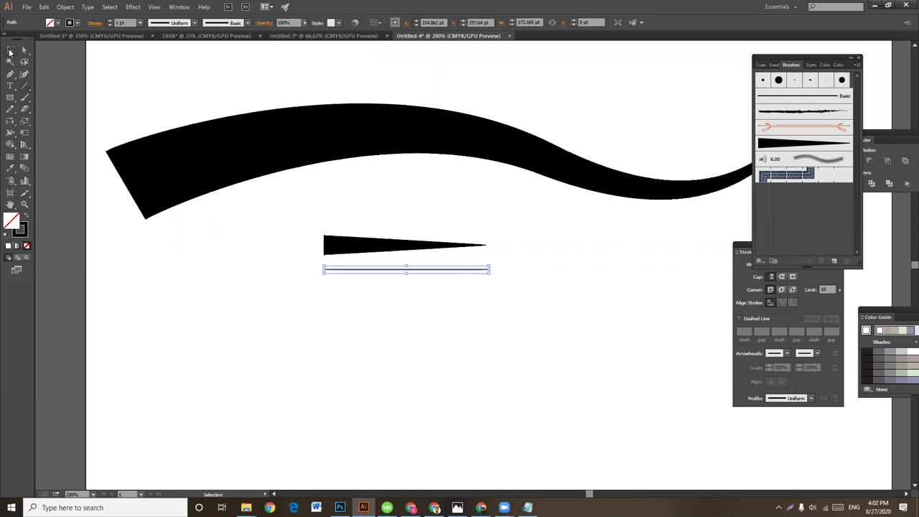
pyautogui.click(10, 144)
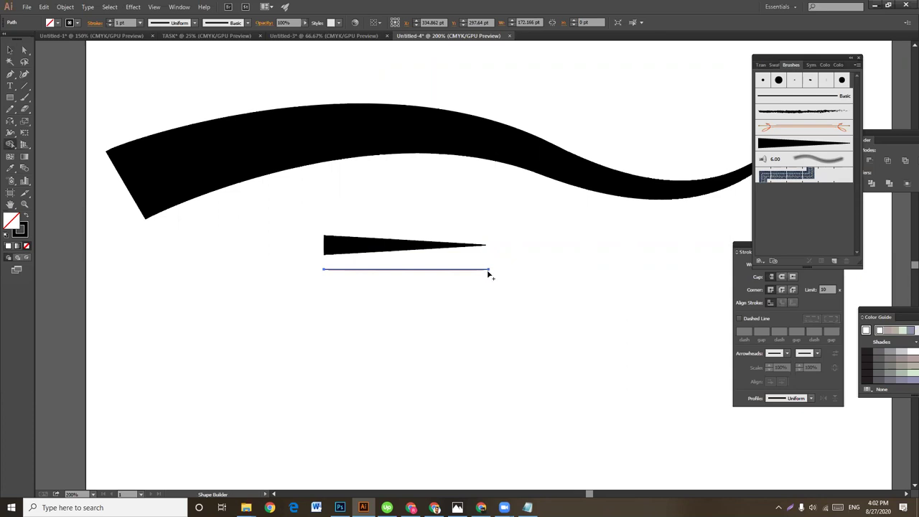
pyautogui.click(10, 133)
pyautogui.moveTo(490, 274); pyautogui.dragTo(491, 286)
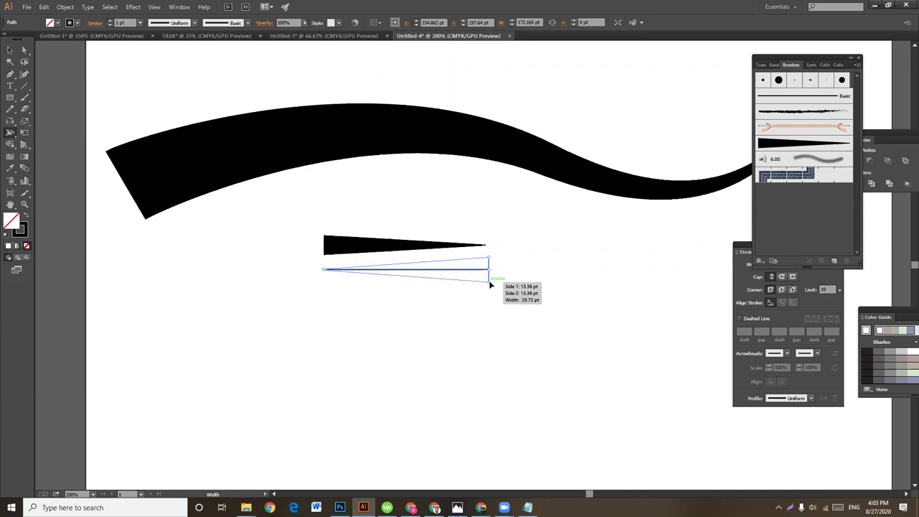
pyautogui.click(10, 50)
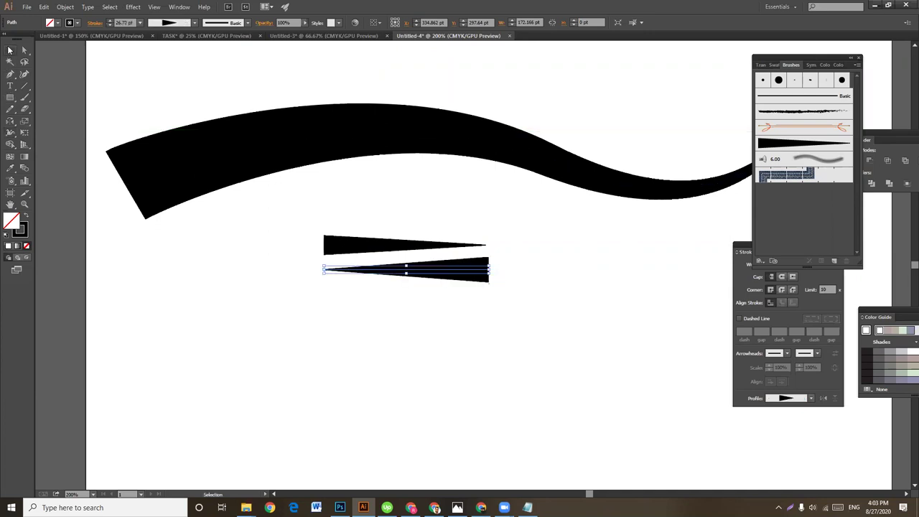
# - Save the wedge as a second Art Brush named 'line 02'
pyautogui.click(835, 262)
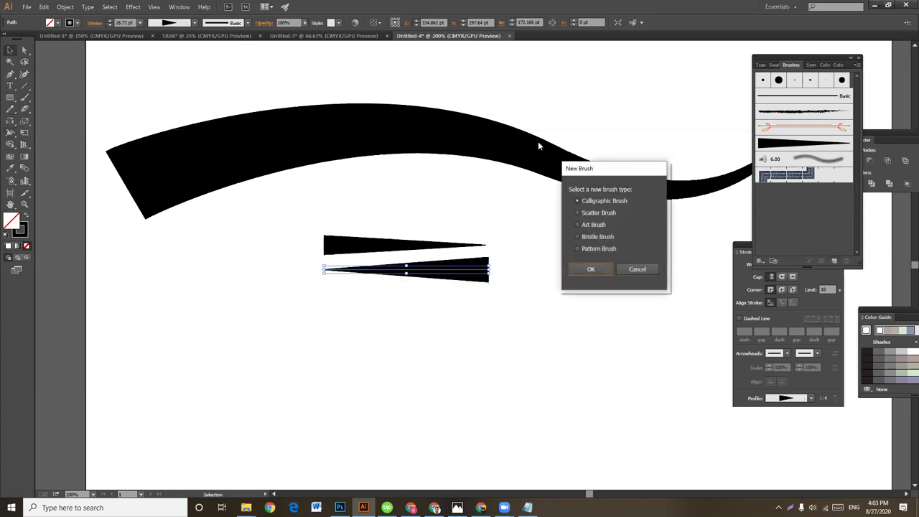
pyautogui.click(589, 225)
pyautogui.click(603, 269)
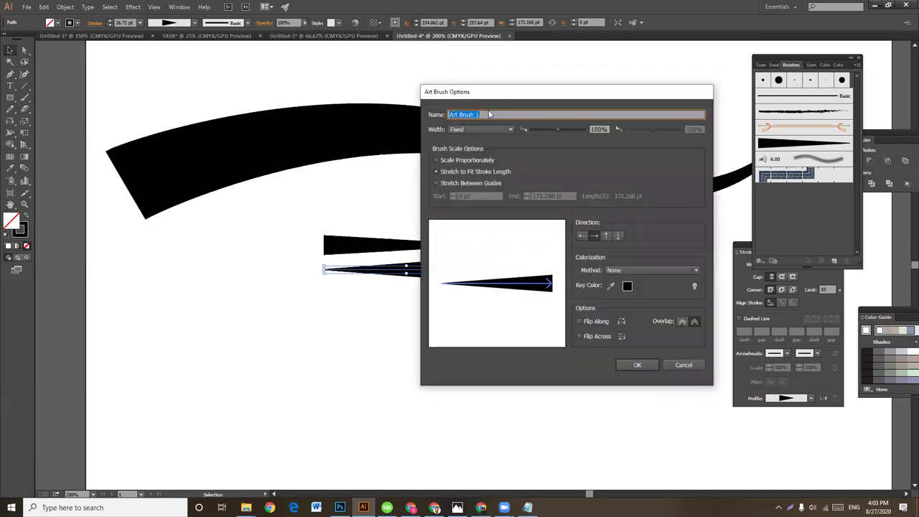
pyautogui.write('line 02')
pyautogui.click(646, 365)
# - Apply 'line 02' to the large wave, pointed left and thick right, then zoom out
pyautogui.click(10, 50)
pyautogui.click(601, 320)
pyautogui.click(601, 187)
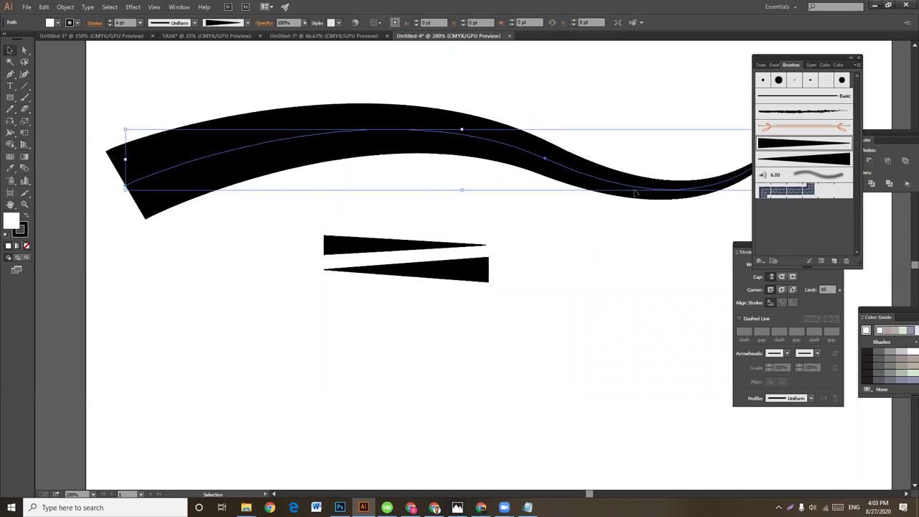
pyautogui.click(831, 159)
pyautogui.click(629, 285)
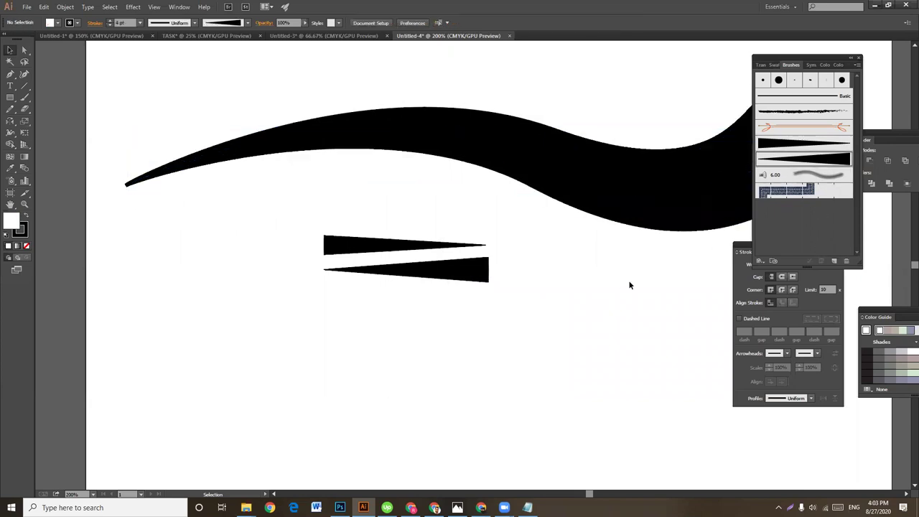
pyautogui.hotkey('ctrl', '-')
pyautogui.hotkey('ctrl', '-')
# - Shift the tapered wave right and pull its left end down-left with Direct Selection
pyautogui.click(628, 244)
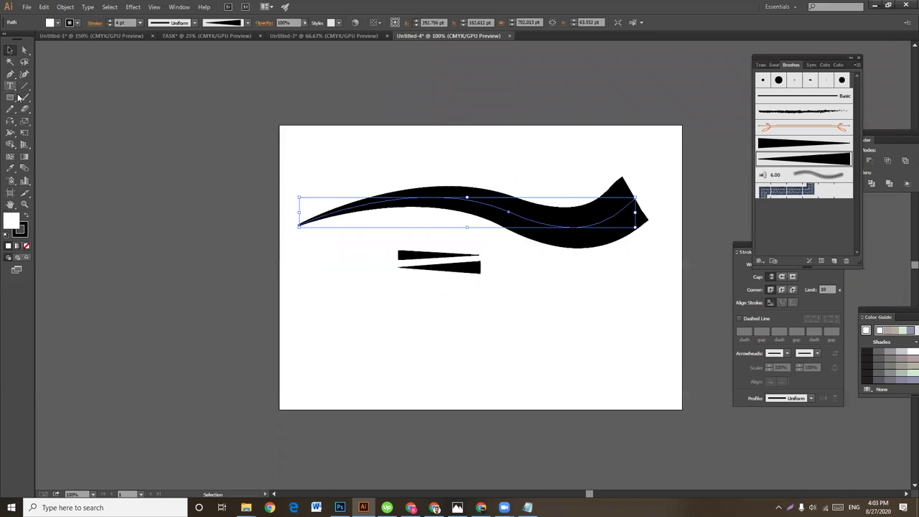
pyautogui.click(25, 51)
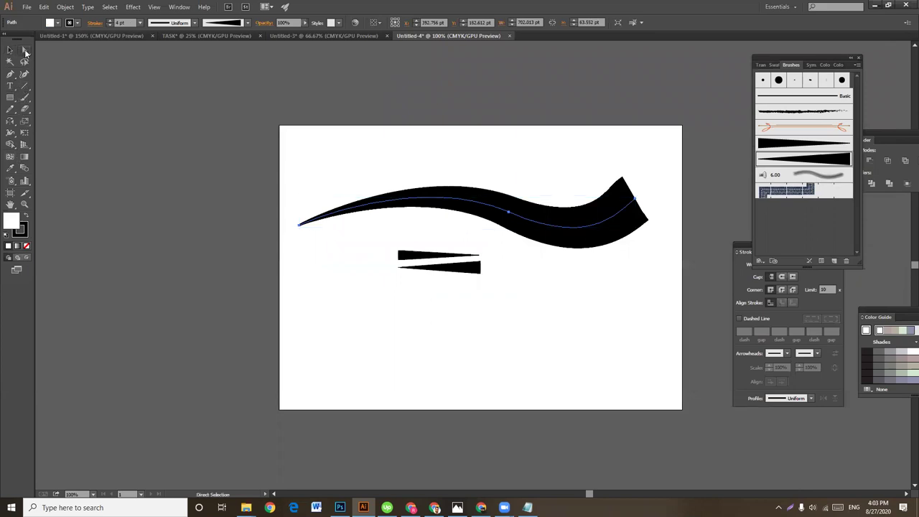
pyautogui.moveTo(635, 200)
pyautogui.mouseDown()
pyautogui.moveTo(649, 193)
pyautogui.moveTo(667, 207)
pyautogui.mouseUp()
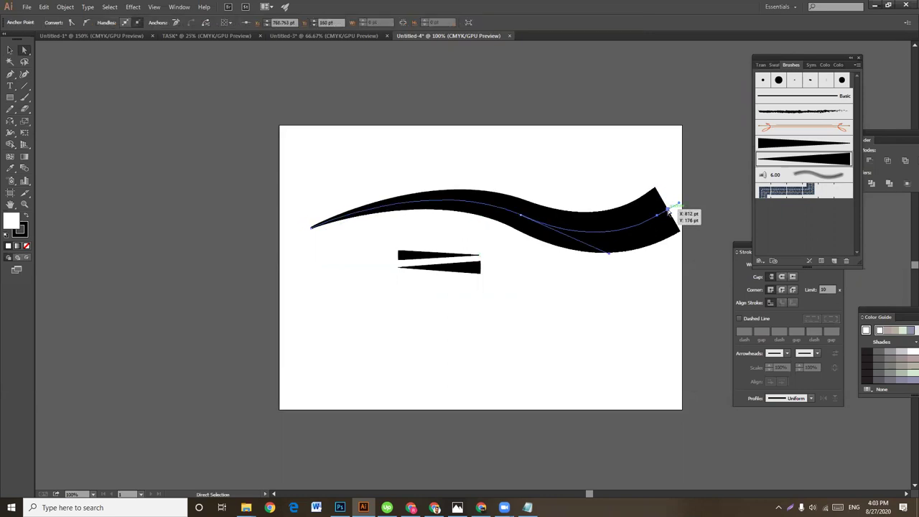
pyautogui.moveTo(315, 231); pyautogui.dragTo(290, 256)
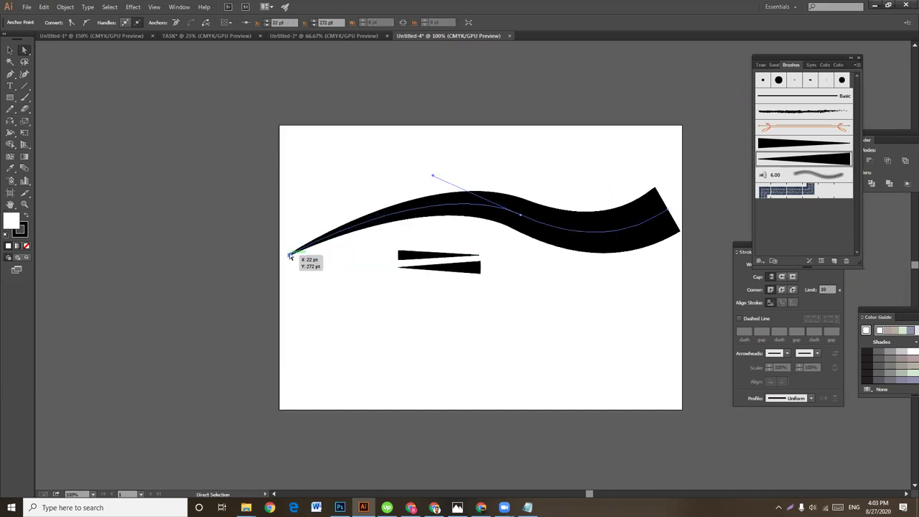
pyautogui.click(539, 276)
pyautogui.moveTo(375, 237)
pyautogui.mouseDown()
pyautogui.moveTo(557, 320)
pyautogui.moveTo(387, 227)
pyautogui.mouseUp()
# - Delete the leftover small triangle wedge shapes
pyautogui.press('a')
pyautogui.click(432, 256)
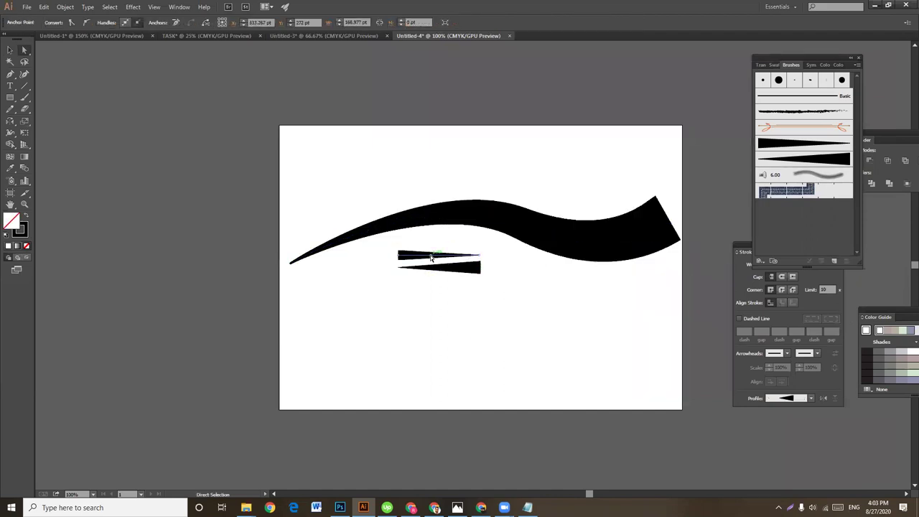
pyautogui.press('Delete')
pyautogui.press('Delete')
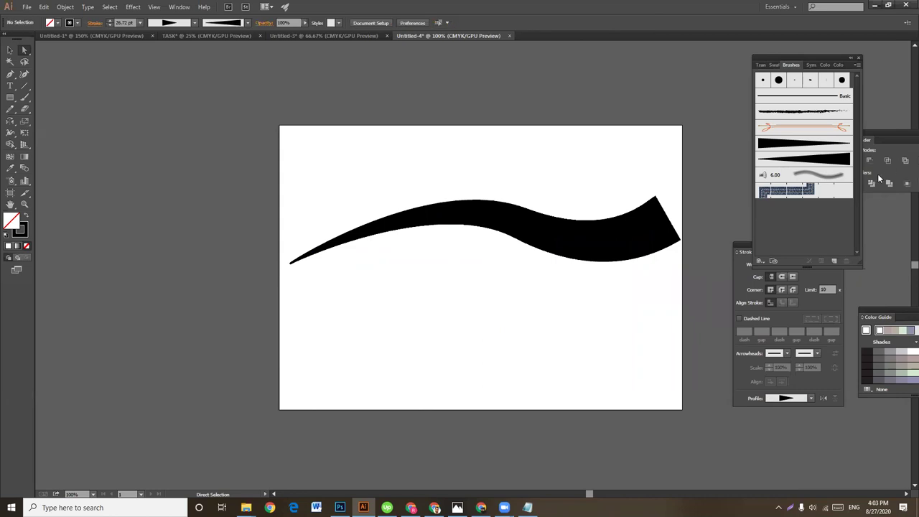
# - Lower the wave's right-end anchors, raise its left arc and extend its end up-right
pyautogui.click(522, 227)
pyautogui.moveTo(523, 228); pyautogui.dragTo(515, 243)
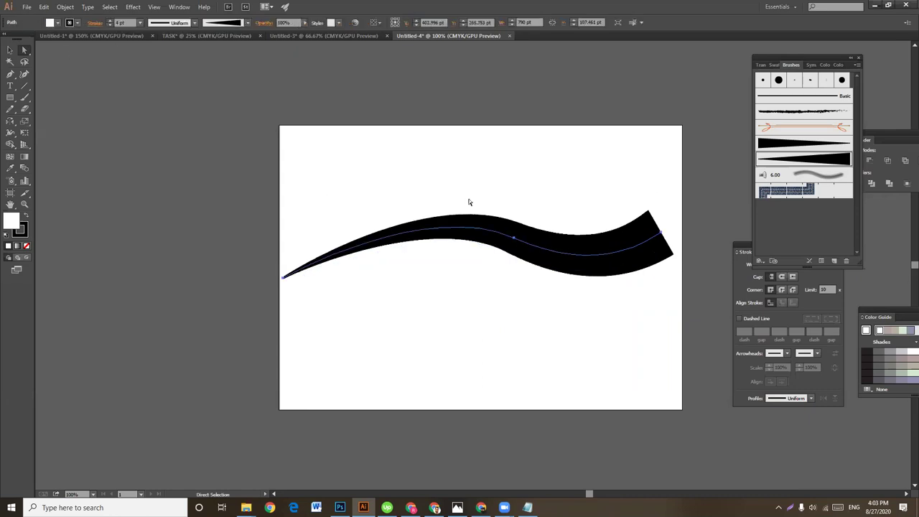
pyautogui.click(514, 237)
pyautogui.moveTo(516, 237); pyautogui.dragTo(508, 252)
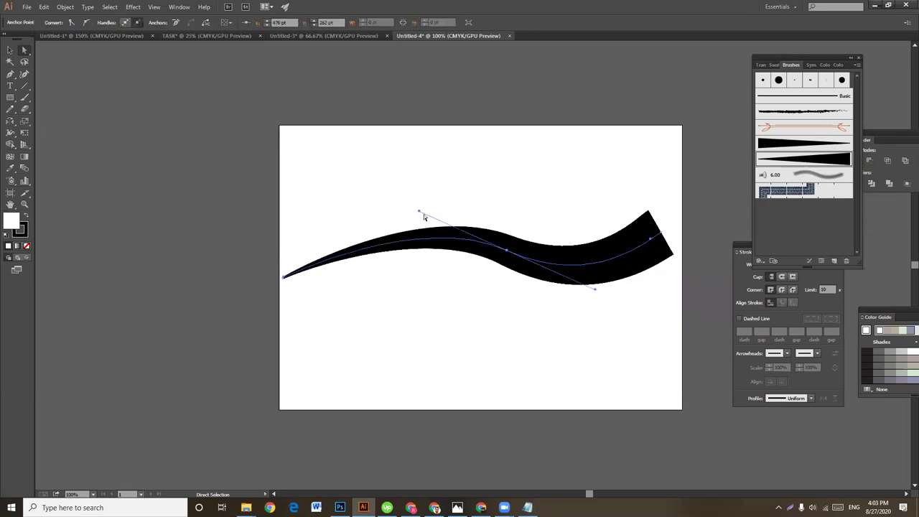
pyautogui.moveTo(419, 212); pyautogui.dragTo(377, 174)
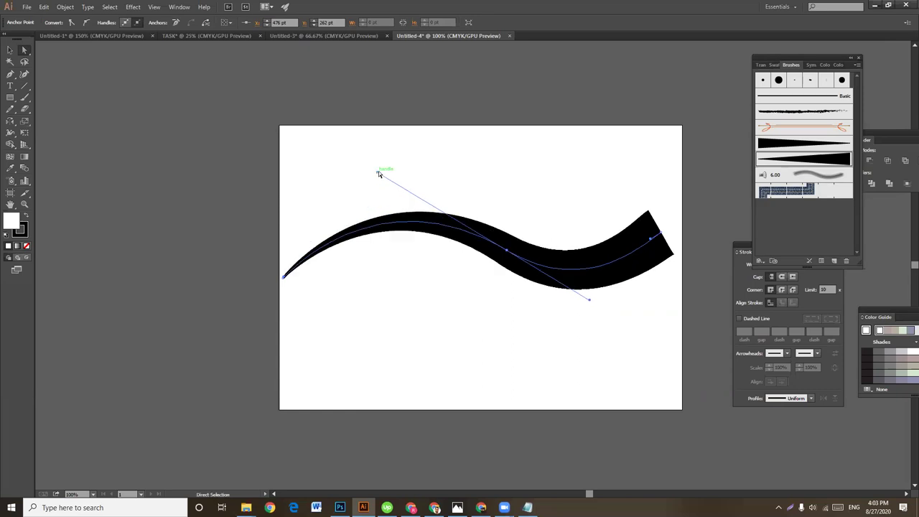
pyautogui.moveTo(659, 234); pyautogui.dragTo(683, 217)
pyautogui.click(697, 225)
# - Adjust the middle anchor's lower handle to smooth the wave's S-curve
pyautogui.click(523, 261)
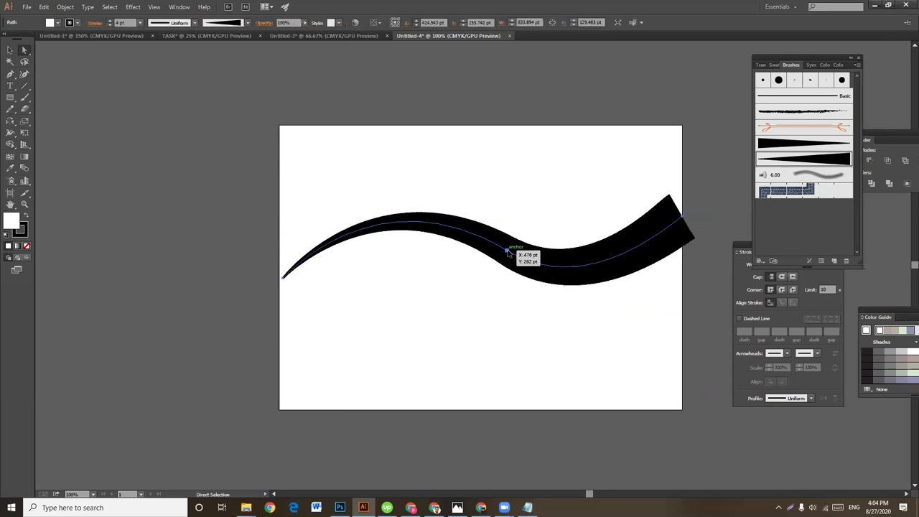
pyautogui.click(506, 250)
pyautogui.moveTo(590, 302); pyautogui.dragTo(619, 300)
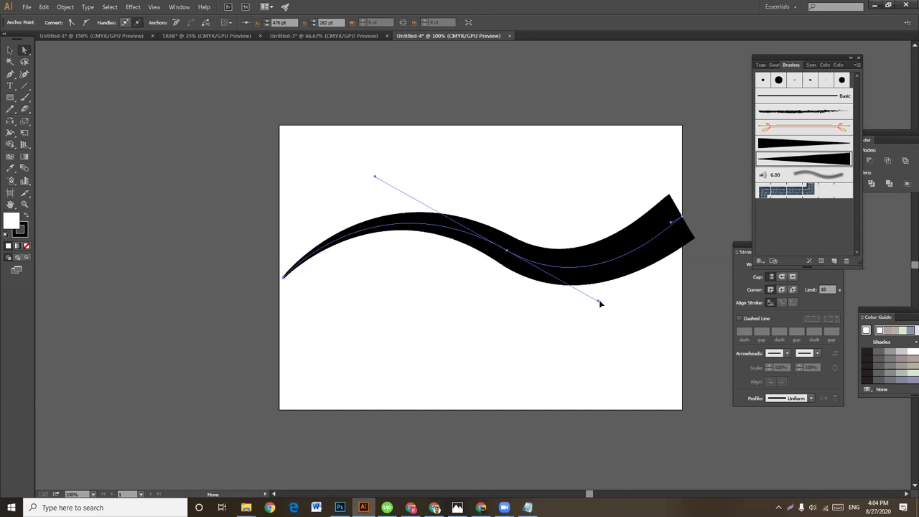
pyautogui.click(10, 49)
pyautogui.click(528, 195)
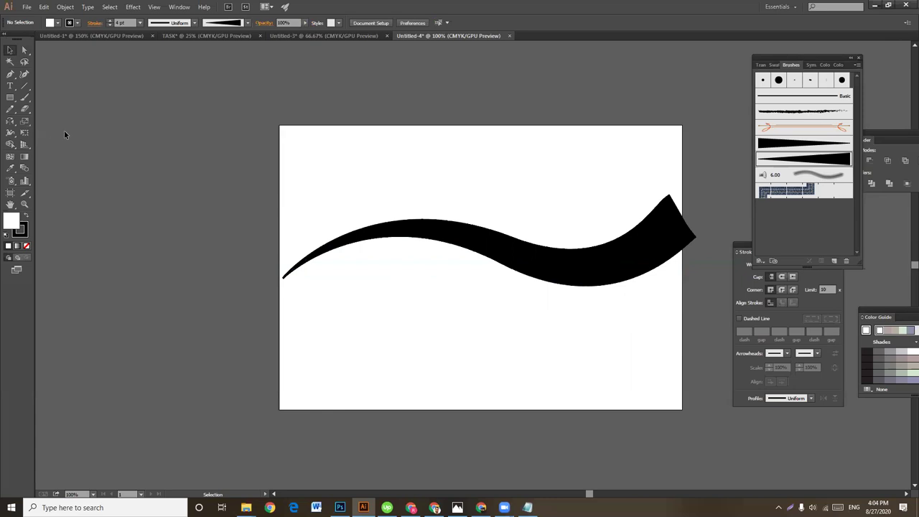
# - Draw a spiral of about 340 by 410 pt above the wave's left part
pyautogui.click(27, 88)
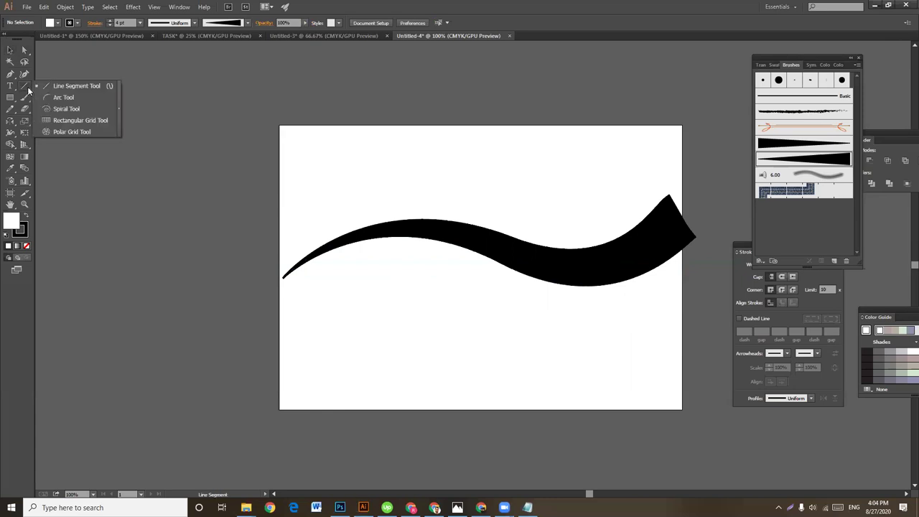
pyautogui.click(66, 108)
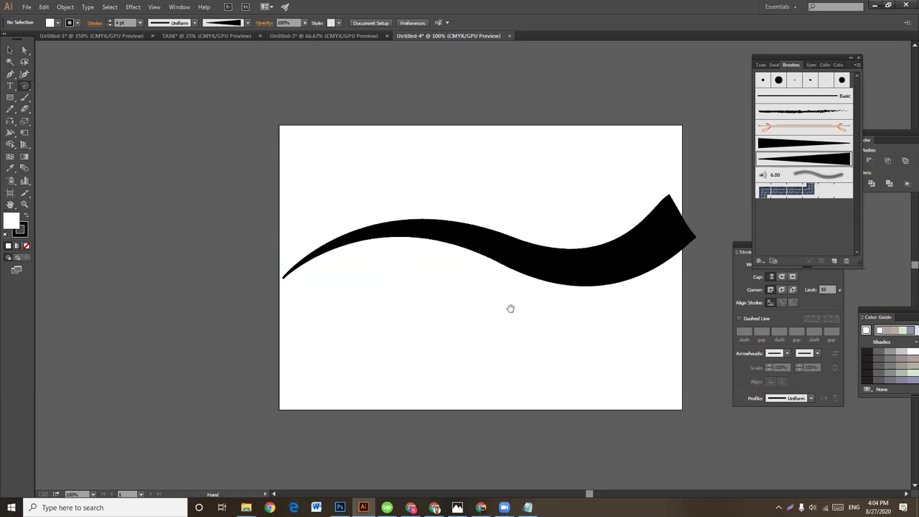
pyautogui.moveTo(510, 309); pyautogui.dragTo(490, 295)
pyautogui.moveTo(360, 152)
pyautogui.mouseDown()
pyautogui.moveTo(424, 226)
pyautogui.moveTo(401, 218)
pyautogui.mouseUp()
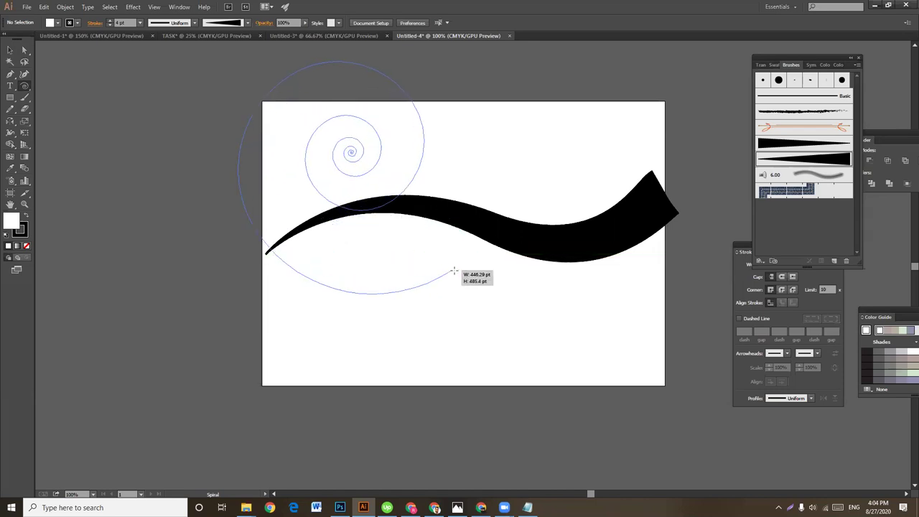
pyautogui.moveTo(401, 218)
pyautogui.mouseDown()
pyautogui.moveTo(420, 257)
pyautogui.moveTo(450, 187)
pyautogui.moveTo(448, 158)
pyautogui.moveTo(433, 224)
pyautogui.moveTo(356, 231)
pyautogui.moveTo(339, 166)
pyautogui.moveTo(350, 195)
pyautogui.moveTo(438, 256)
pyautogui.moveTo(413, 230)
pyautogui.moveTo(468, 249)
pyautogui.moveTo(448, 245)
pyautogui.moveTo(480, 260)
pyautogui.moveTo(455, 256)
pyautogui.moveTo(486, 259)
pyautogui.moveTo(486, 269)
pyautogui.moveTo(427, 244)
pyautogui.moveTo(419, 207)
pyautogui.moveTo(433, 232)
pyautogui.mouseUp()
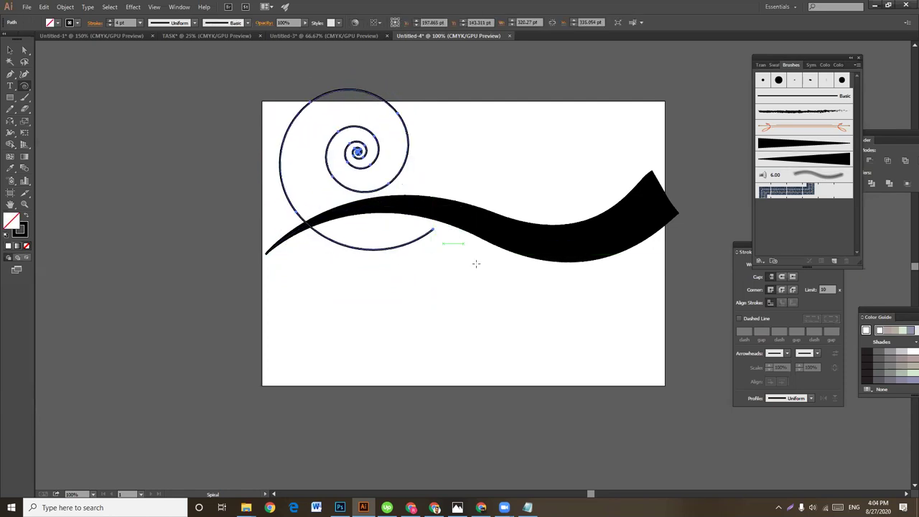
# - Apply the tapered art brush to the spiral and raise its stroke weight three steps
pyautogui.click(13, 50)
pyautogui.click(495, 183)
pyautogui.click(407, 153)
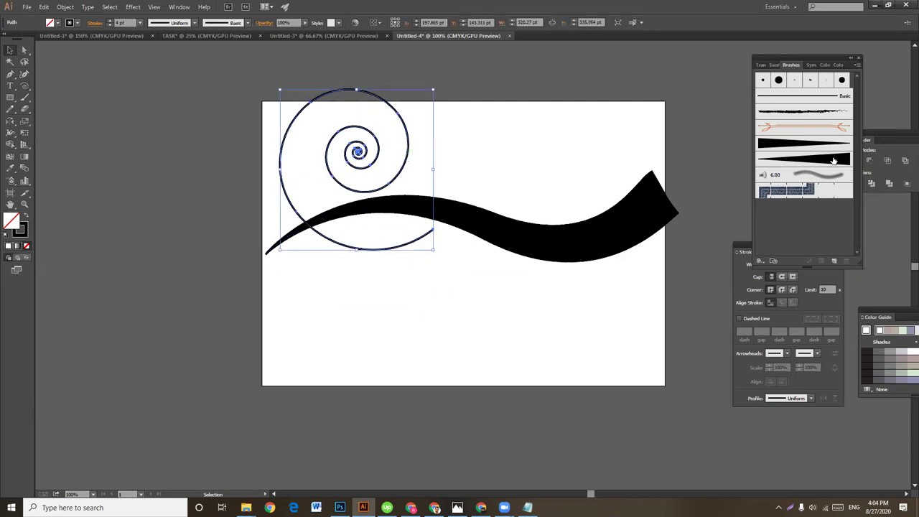
pyautogui.click(833, 161)
pyautogui.click(807, 147)
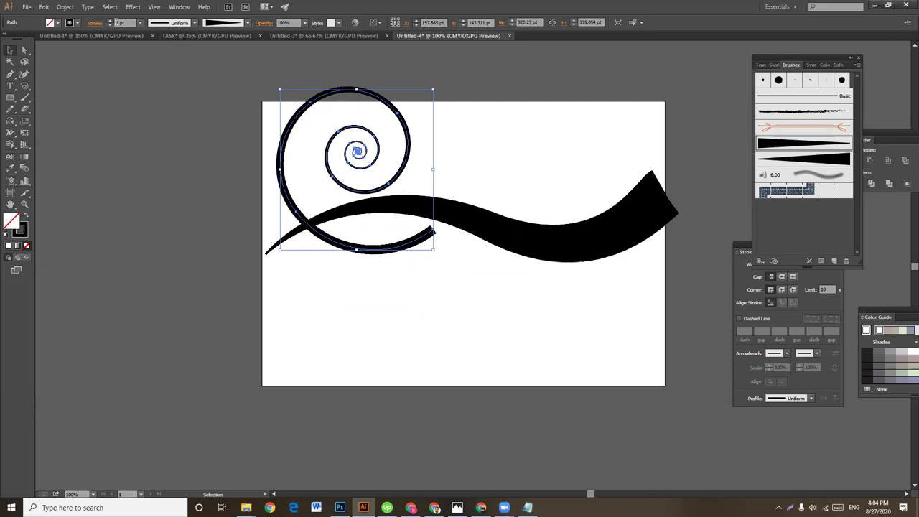
pyautogui.click(111, 22)
pyautogui.click(110, 23)
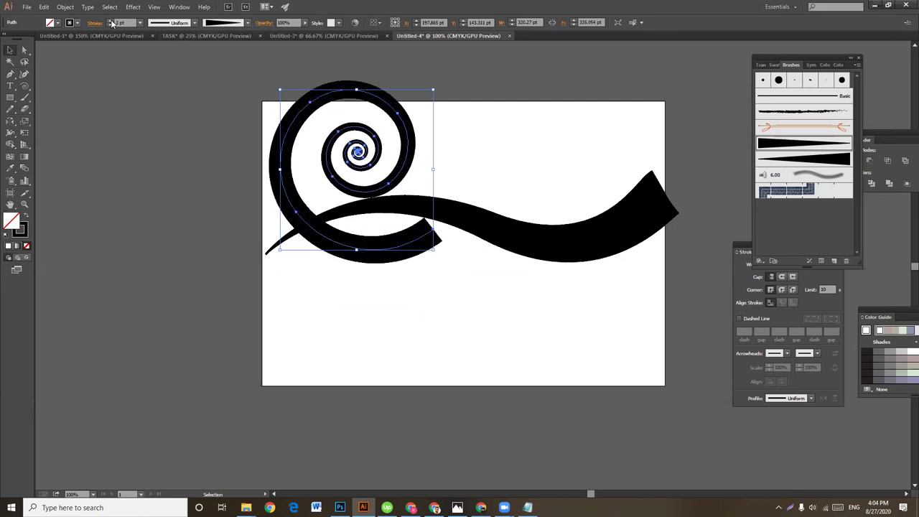
pyautogui.click(111, 22)
pyautogui.click(526, 305)
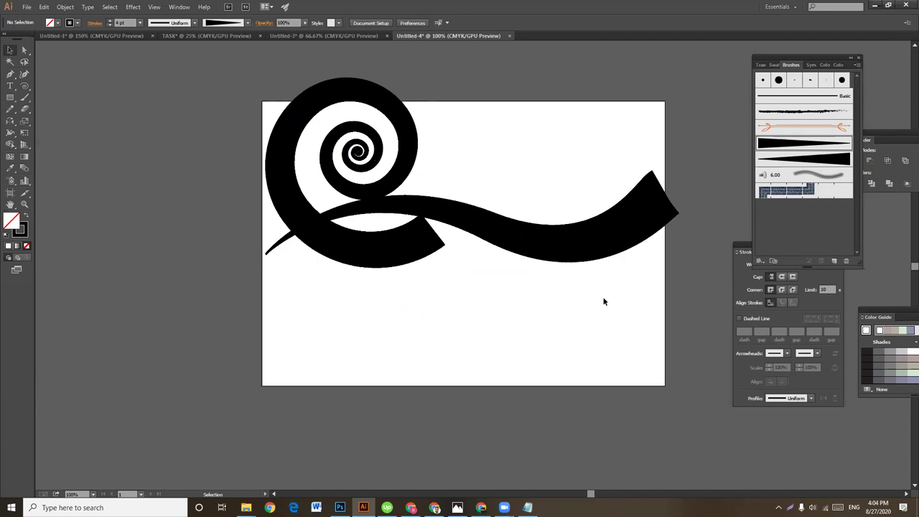
# - Thin the spiral's stroke weight to 3 pt
pyautogui.scroll(2, 488, 312)
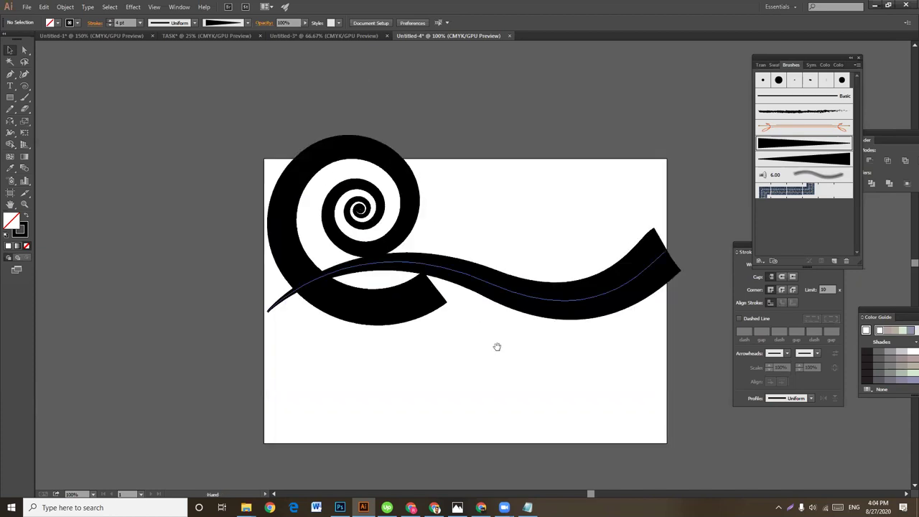
pyautogui.click(406, 300)
pyautogui.click(111, 26)
pyautogui.click(111, 26)
# - Drag the black wave about 120 pt down so it sits below the spiral
pyautogui.doubleClick(554, 304)
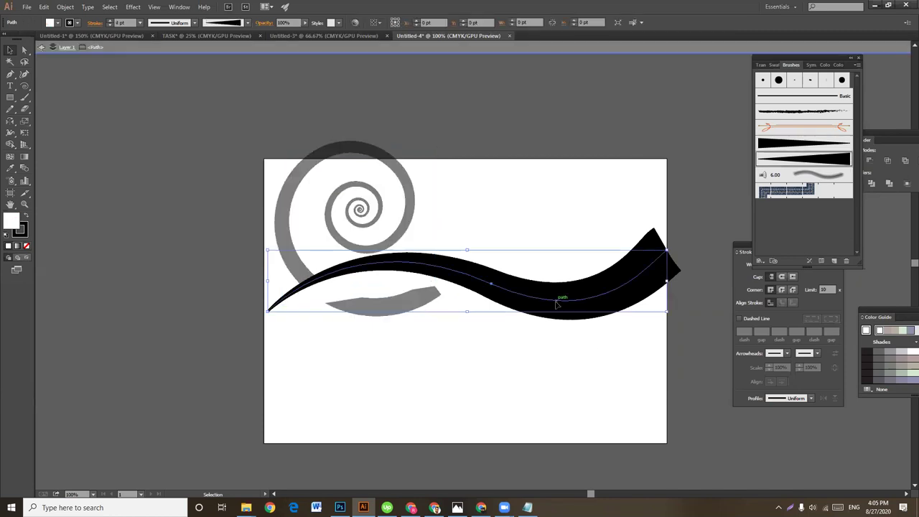
pyautogui.click(565, 384)
pyautogui.click(558, 306)
pyautogui.click(567, 342)
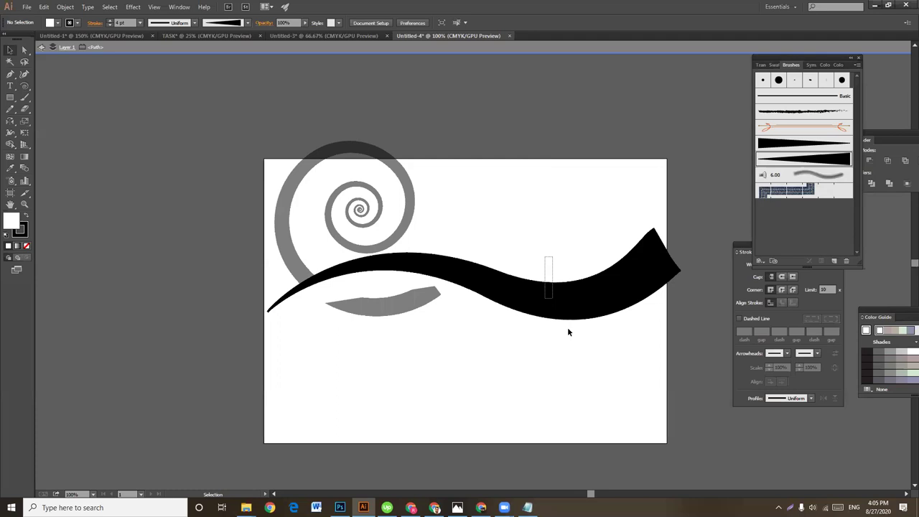
pyautogui.click(557, 306)
pyautogui.moveTo(557, 306); pyautogui.dragTo(555, 369)
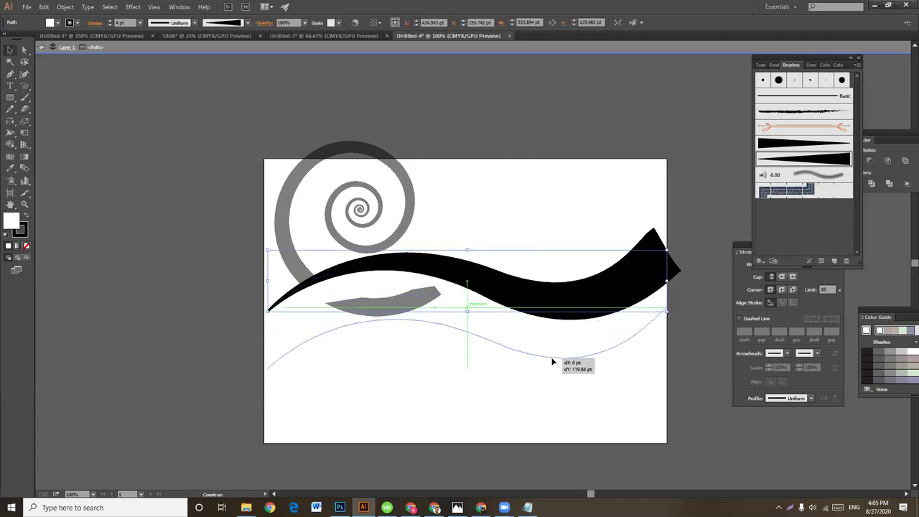
pyautogui.click(554, 403)
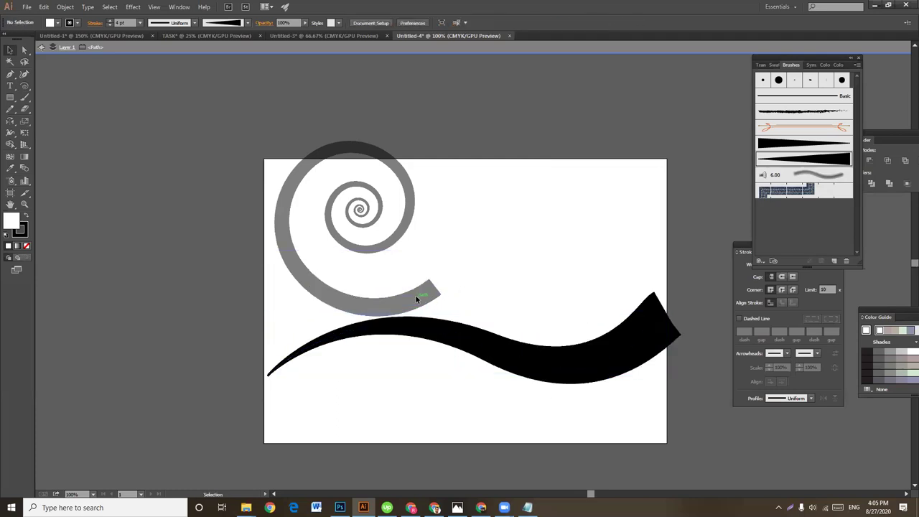
# - Move the spiral onto the wave, shrink it and rotate it about 20° clockwise
pyautogui.moveTo(424, 298); pyautogui.dragTo(537, 335)
pyautogui.moveTo(551, 183); pyautogui.dragTo(570, 210)
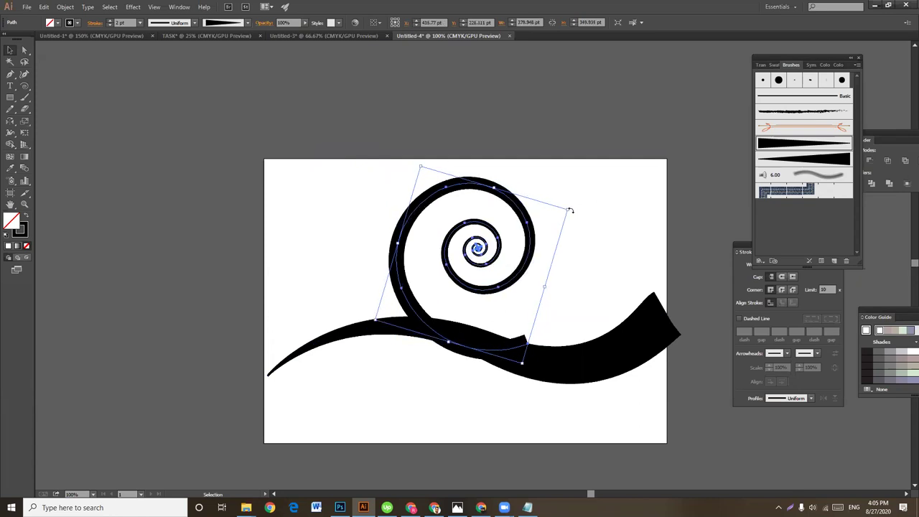
pyautogui.click(594, 265)
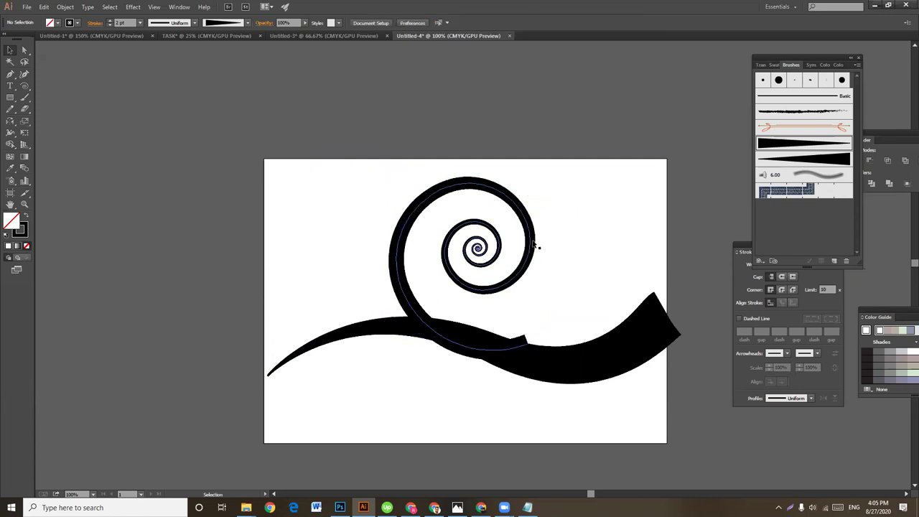
pyautogui.click(533, 244)
pyautogui.moveTo(570, 211); pyautogui.dragTo(527, 234)
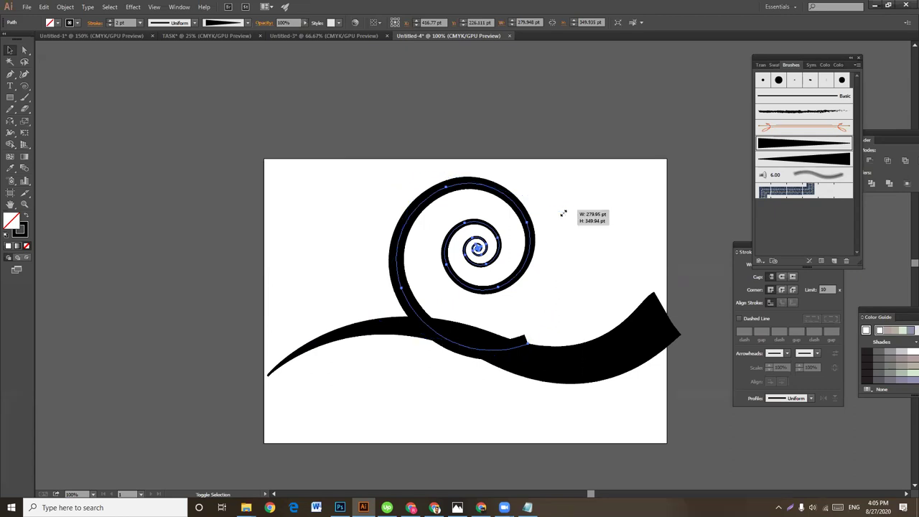
pyautogui.moveTo(511, 267); pyautogui.dragTo(547, 270)
pyautogui.moveTo(573, 242)
pyautogui.mouseDown()
pyautogui.moveTo(587, 258)
pyautogui.moveTo(550, 264)
pyautogui.moveTo(562, 284)
pyautogui.mouseUp()
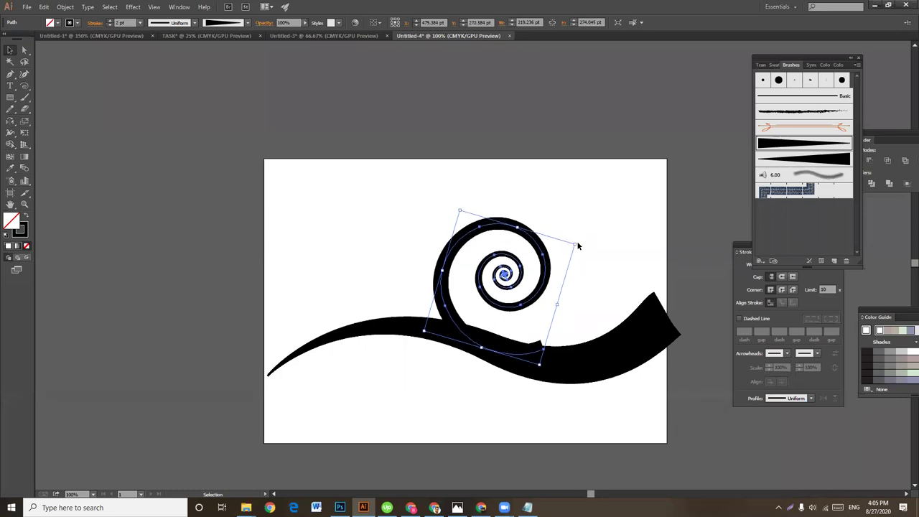
pyautogui.moveTo(579, 243); pyautogui.dragTo(591, 260)
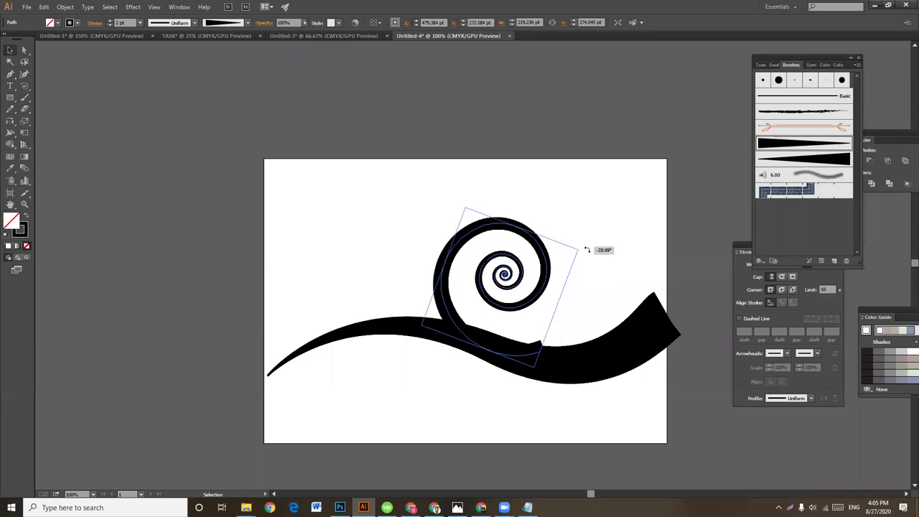
# - Increase the spiral's stroke weight by one step
pyautogui.click(628, 253)
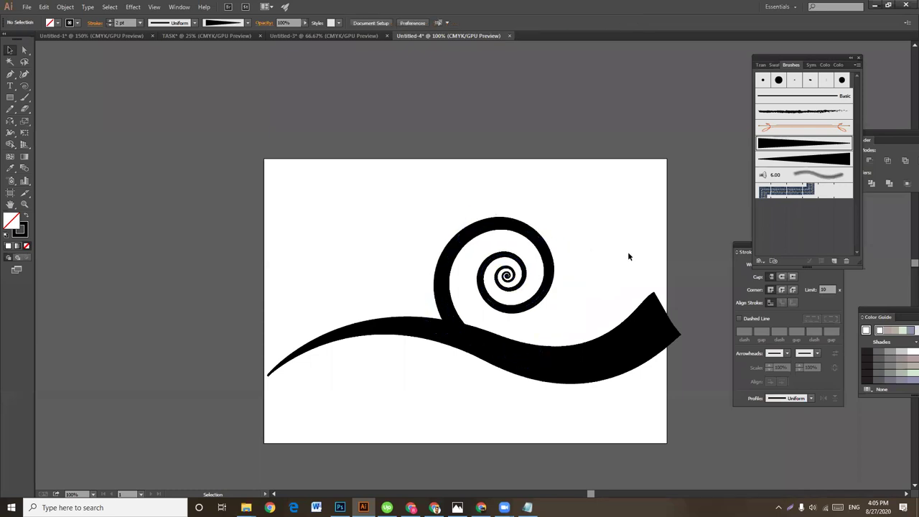
pyautogui.click(547, 253)
pyautogui.click(622, 252)
pyautogui.click(530, 237)
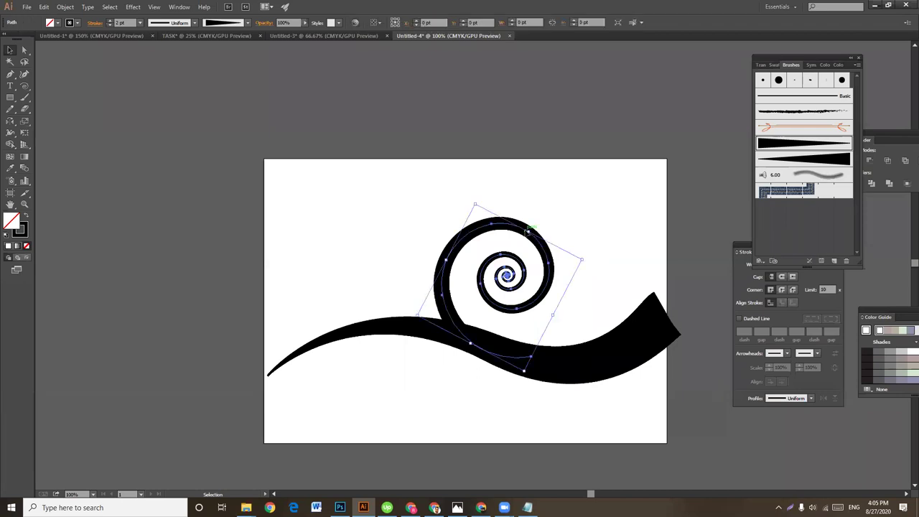
pyautogui.click(112, 22)
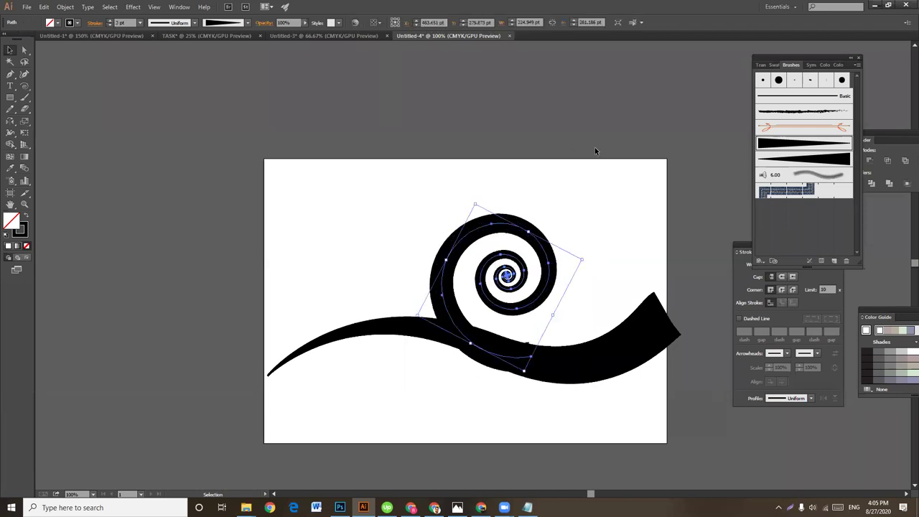
pyautogui.click(580, 207)
# - Reduce the spiral's stroke weight to 2 pt
pyautogui.click(110, 26)
pyautogui.click(566, 170)
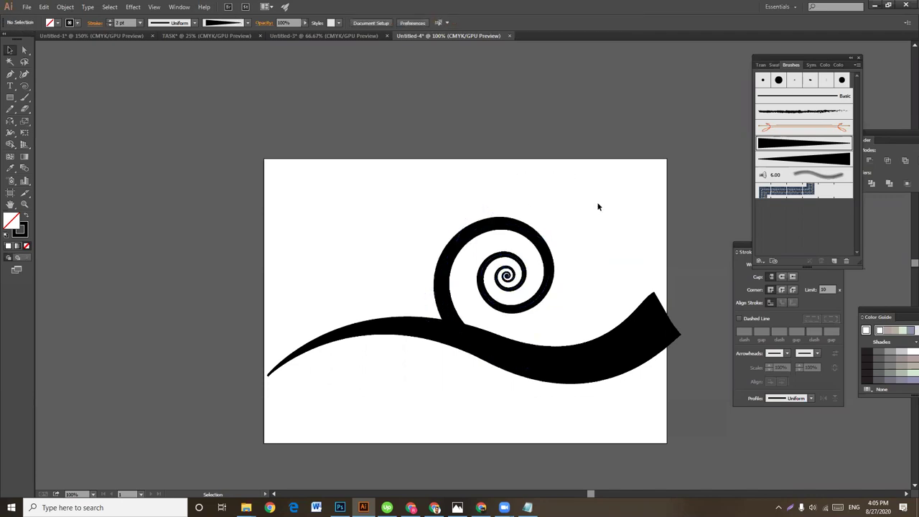
pyautogui.hotkey('ctrl', '-')
pyautogui.press('a')
pyautogui.hotkey('ctrl', '+')
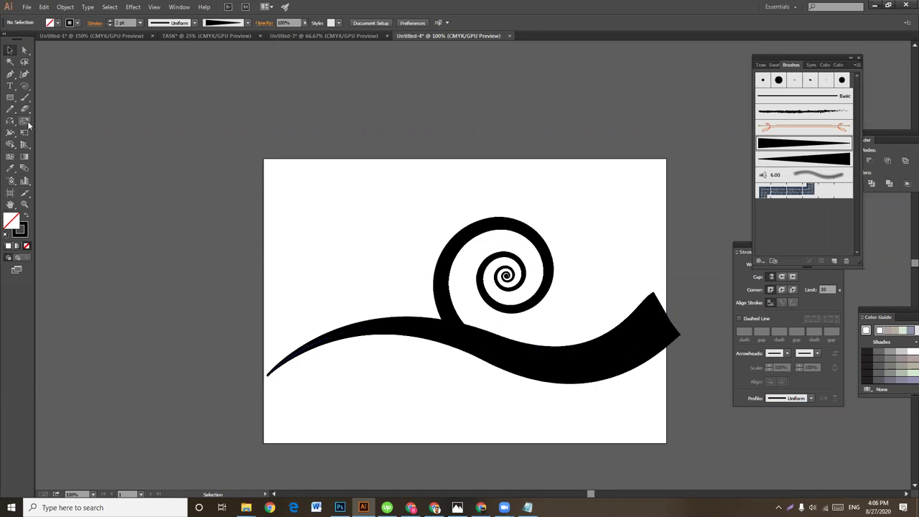
# - Drag the wave's end anchor right so its tail extends past the artboard edge
pyautogui.click(24, 49)
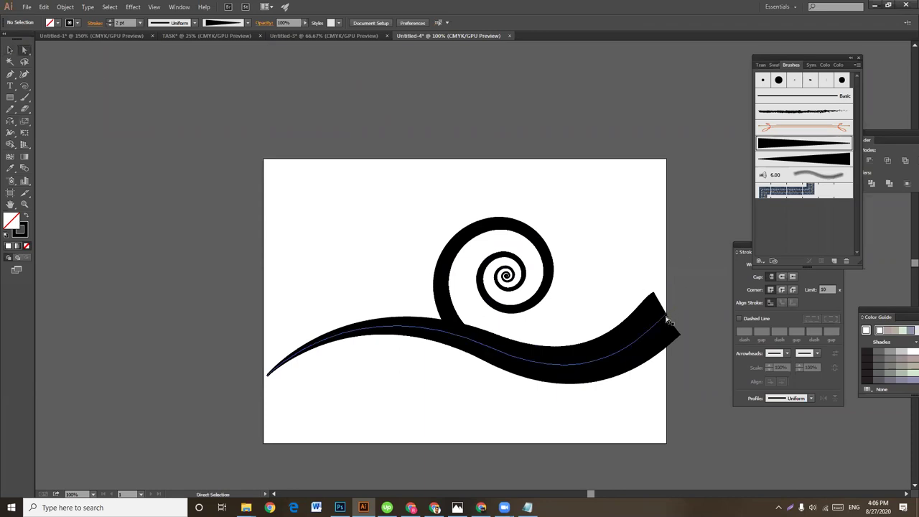
pyautogui.click(668, 318)
pyautogui.moveTo(675, 316); pyautogui.dragTo(688, 312)
pyautogui.click(624, 218)
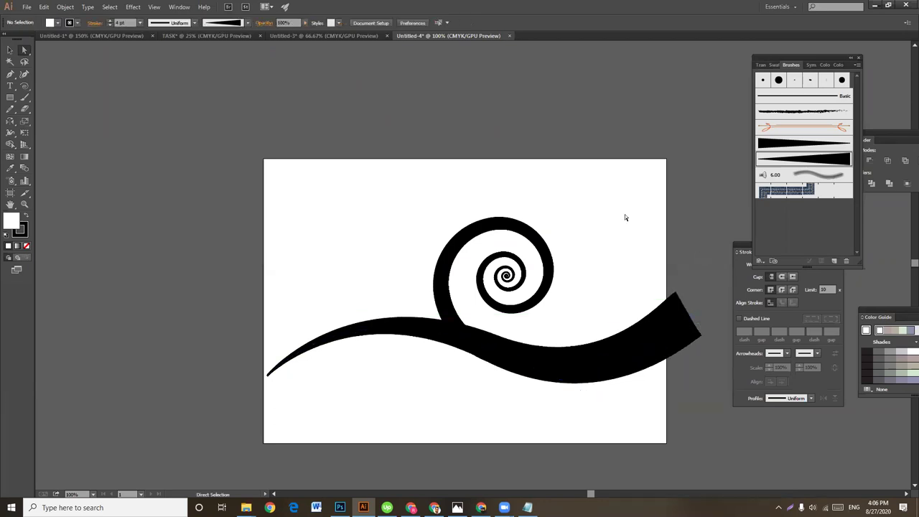
pyautogui.scroll(-1, 624, 217)
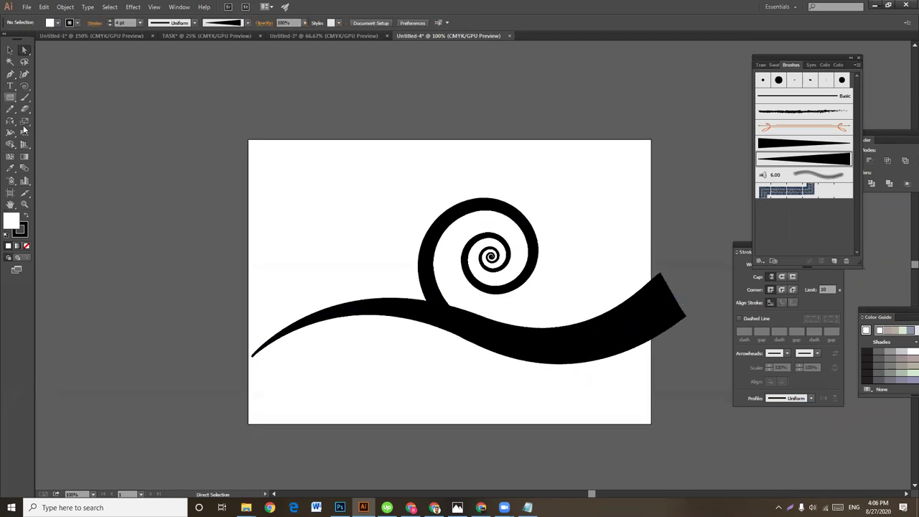
pyautogui.click(10, 97)
# - Draw an artboard-sized rectangle with no stroke and send it to the back
pyautogui.moveTo(248, 138); pyautogui.dragTo(641, 424)
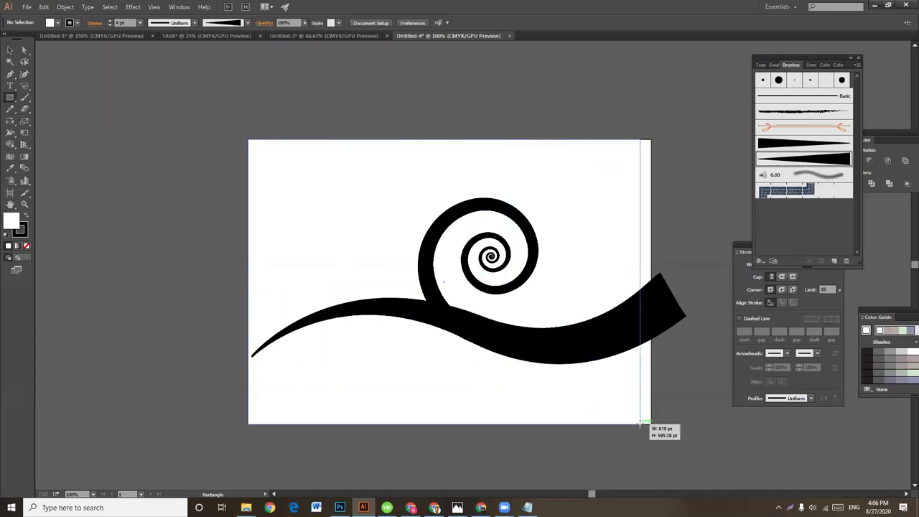
pyautogui.moveTo(642, 423); pyautogui.dragTo(652, 423)
pyautogui.click(10, 50)
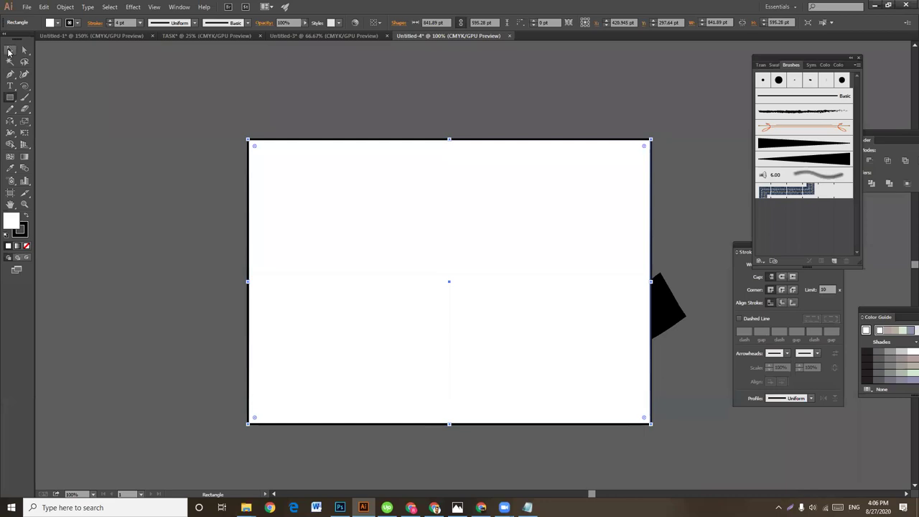
pyautogui.click(20, 233)
pyautogui.click(26, 245)
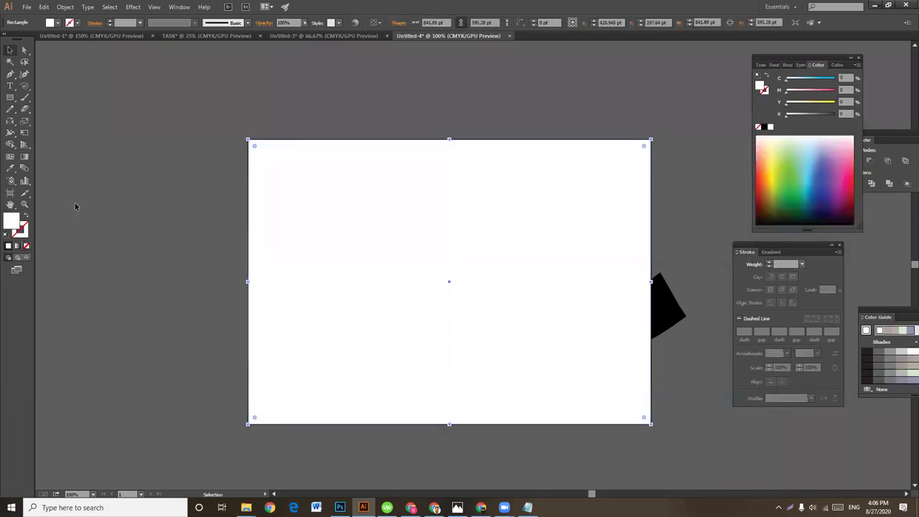
pyautogui.hotkey('ctrl', 'shift', '[')
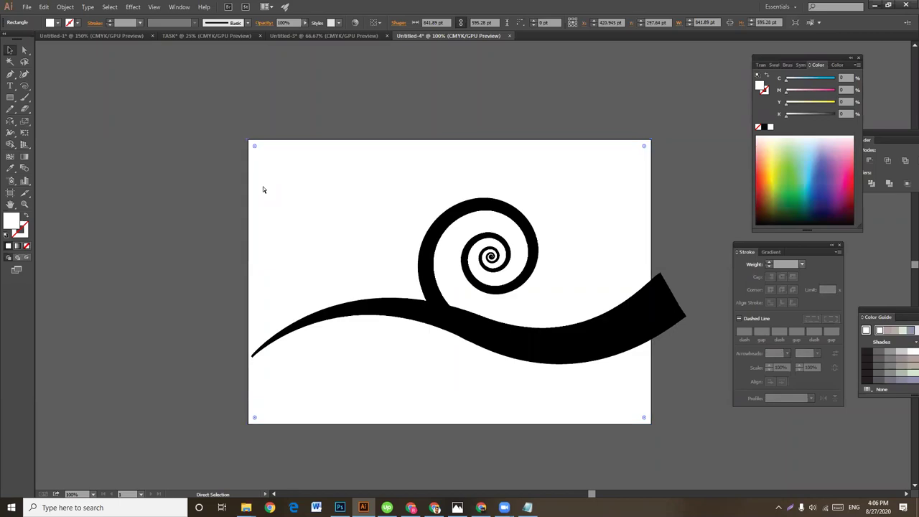
# - Fill the background rectangle with medium green from the Color panel
pyautogui.press('v')
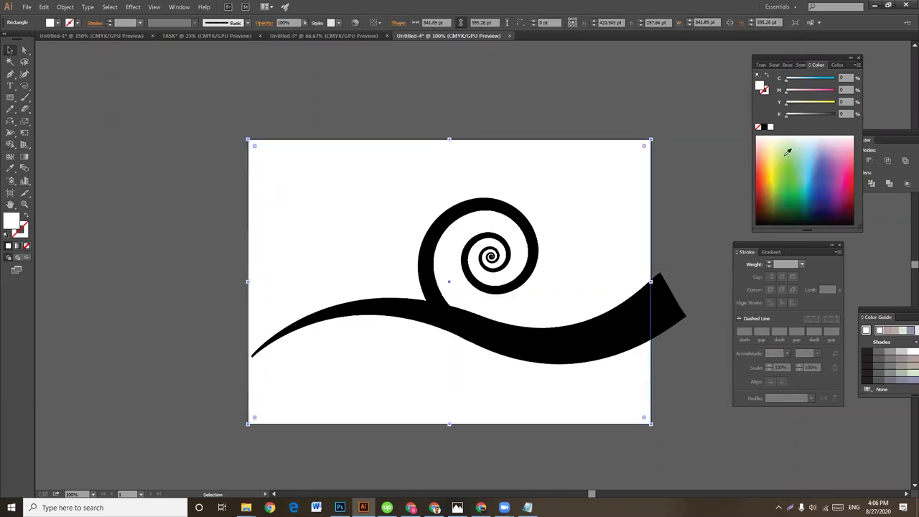
pyautogui.click(787, 151)
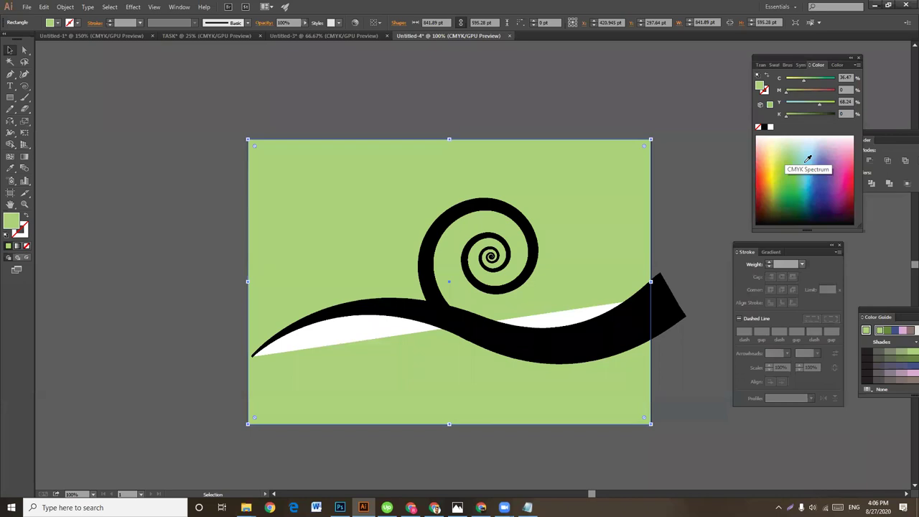
pyautogui.click(786, 170)
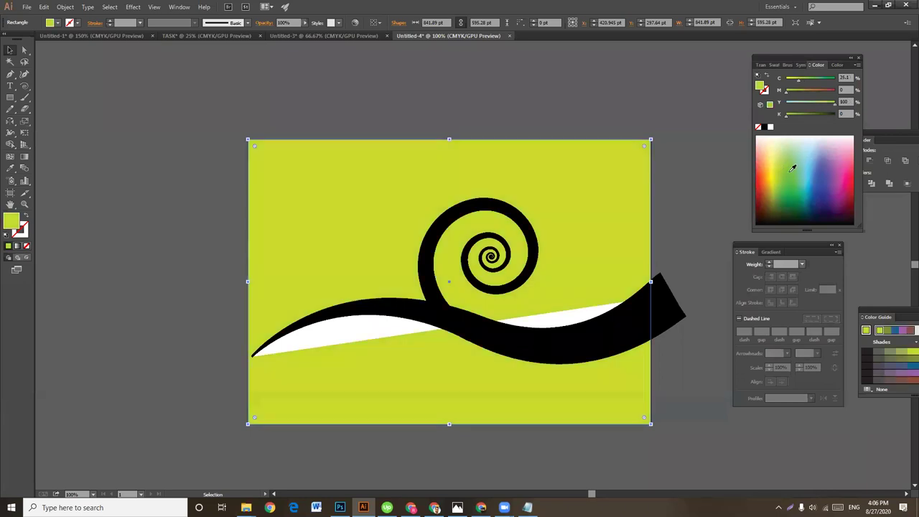
pyautogui.click(793, 167)
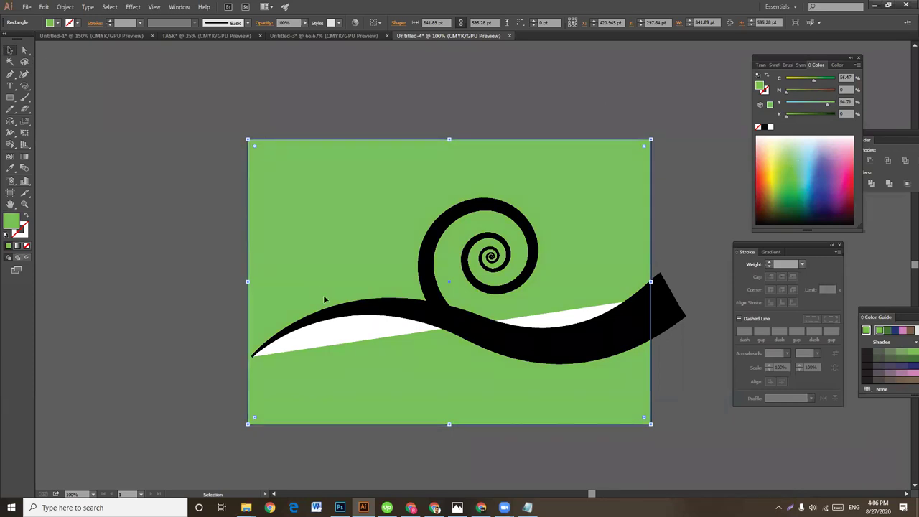
pyautogui.click(413, 311)
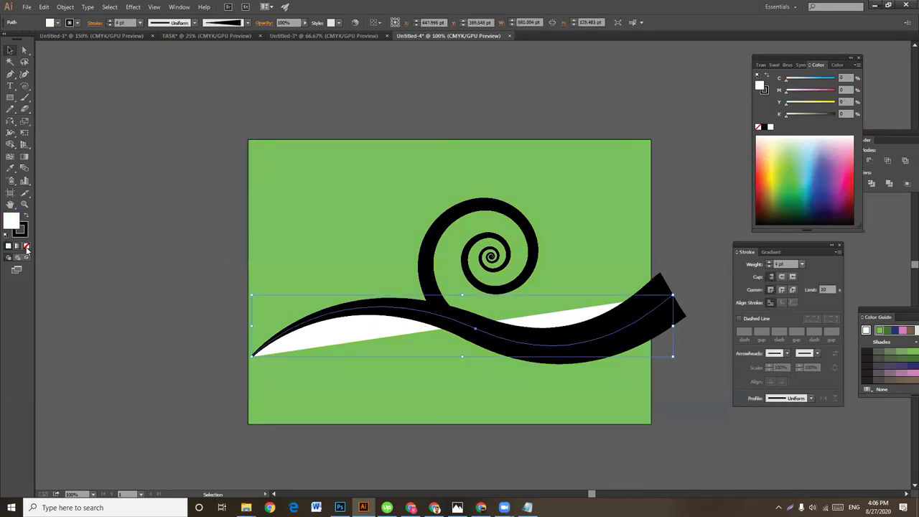
# - Remove the wave's white fill and try grey and pink stroke colours, undoing them
pyautogui.click(26, 246)
pyautogui.click(875, 187)
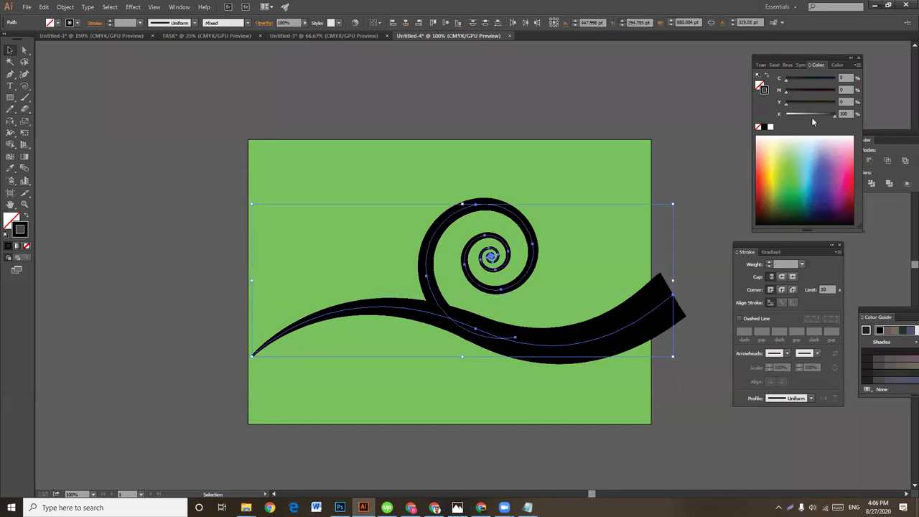
pyautogui.moveTo(811, 114)
pyautogui.mouseDown()
pyautogui.moveTo(803, 114)
pyautogui.moveTo(825, 102)
pyautogui.mouseUp()
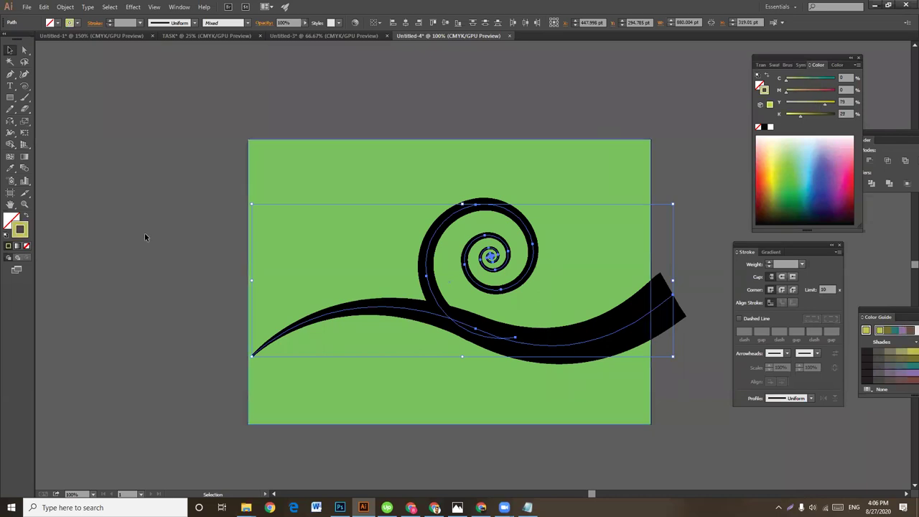
pyautogui.click(664, 212)
pyautogui.click(663, 306)
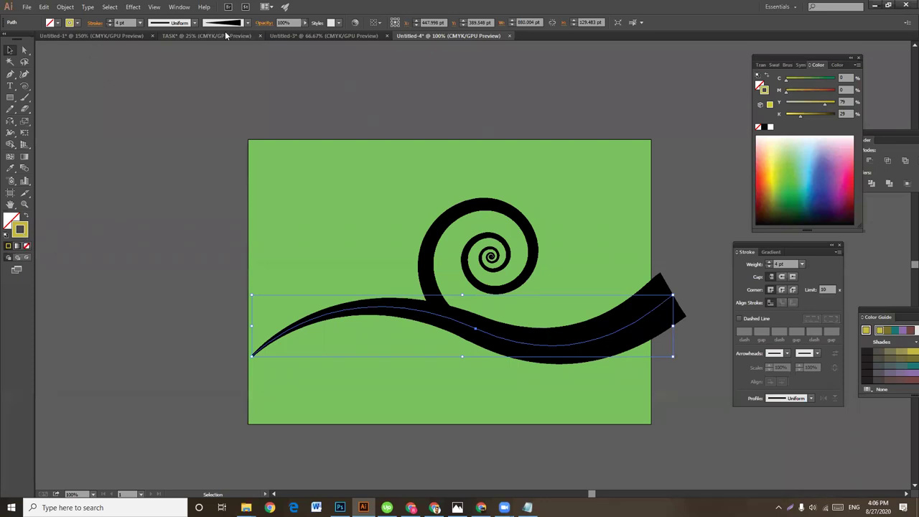
pyautogui.moveTo(825, 104)
pyautogui.mouseDown()
pyautogui.moveTo(787, 104)
pyautogui.moveTo(802, 92)
pyautogui.mouseUp()
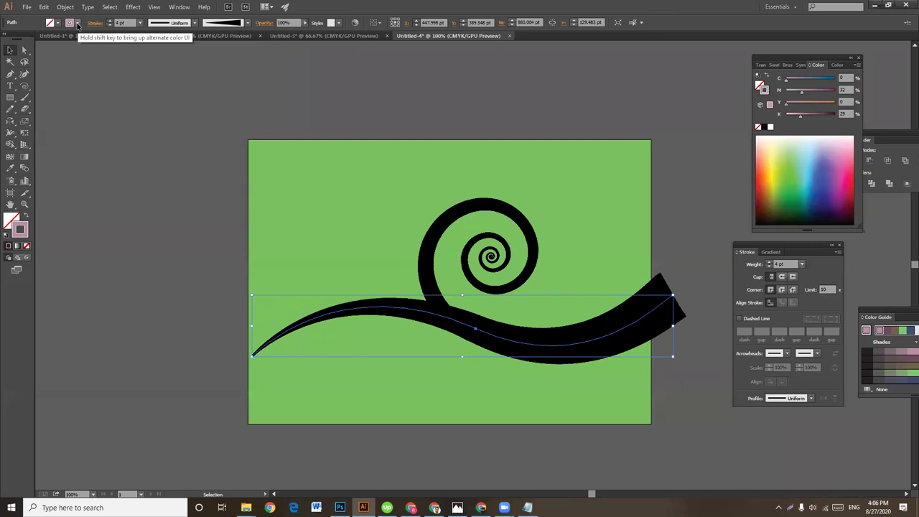
pyautogui.hotkey('ctrl', 'z')
pyautogui.hotkey('ctrl', 'z')
pyautogui.moveTo(801, 106); pyautogui.dragTo(827, 92)
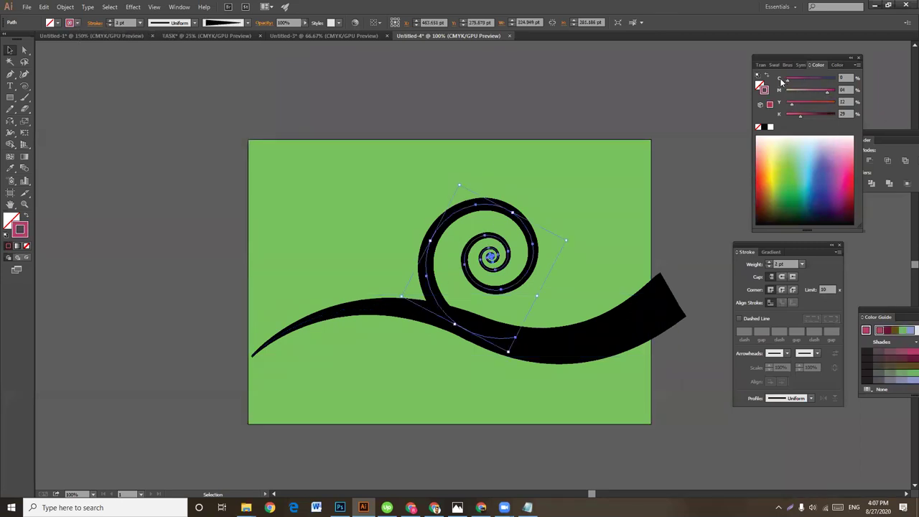
pyautogui.click(681, 200)
# - Alt-drag a backup copy of the wave and spiral up-left off the artboard
pyautogui.hotkey('ctrl', '+')
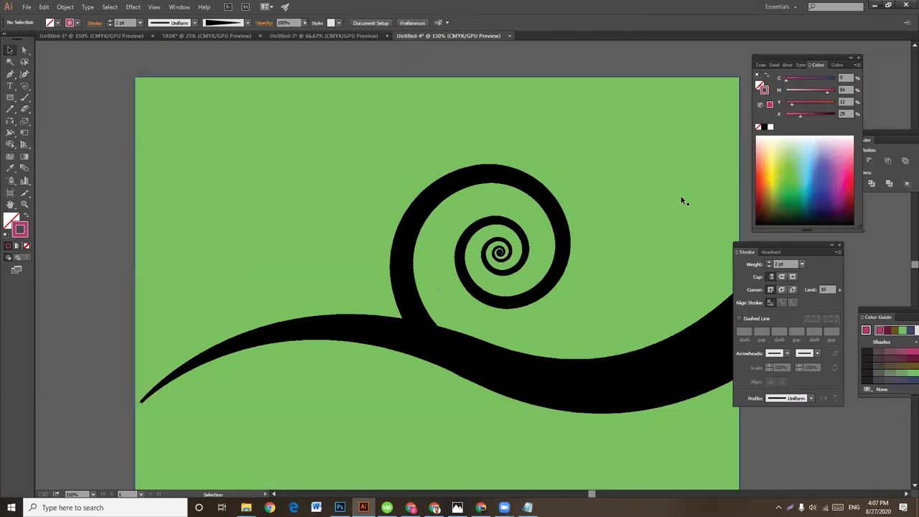
pyautogui.hotkey('ctrl', '-')
pyautogui.click(674, 283)
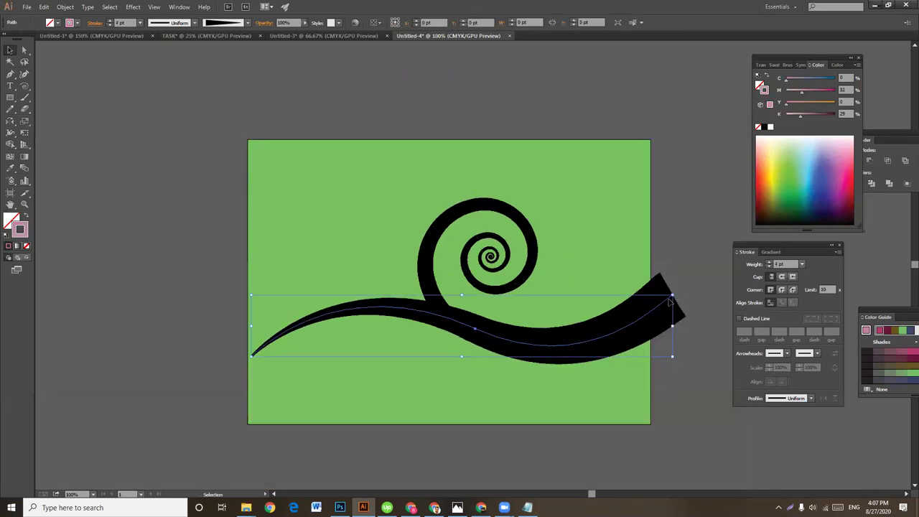
pyautogui.keyDown('shift'); pyautogui.click(528, 234); pyautogui.keyUp('shift')
pyautogui.press('a')
pyautogui.hotkey('ctrl', '-')
pyautogui.press('v')
pyautogui.moveTo(533, 303); pyautogui.dragTo(352, 165)
pyautogui.press('a')
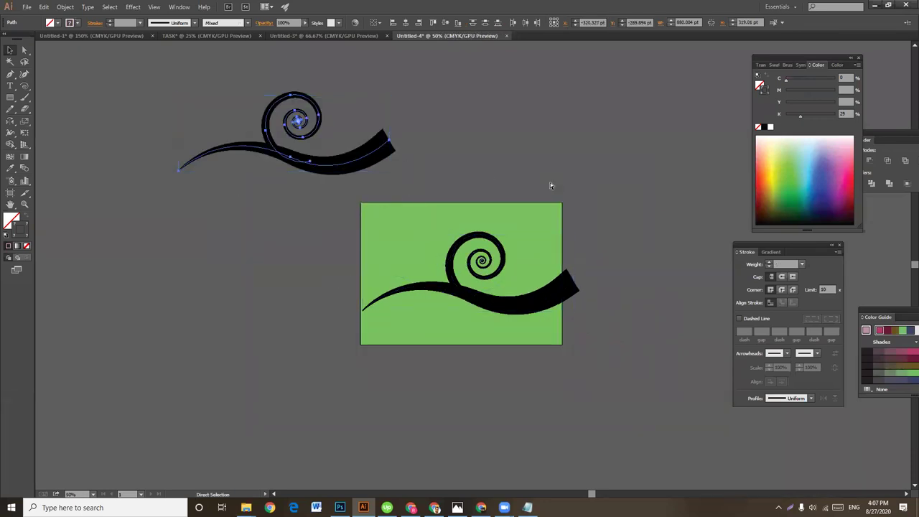
pyautogui.hotkey('ctrl', '+')
pyautogui.hotkey('ctrl', '+')
pyautogui.press('v')
pyautogui.click(517, 216)
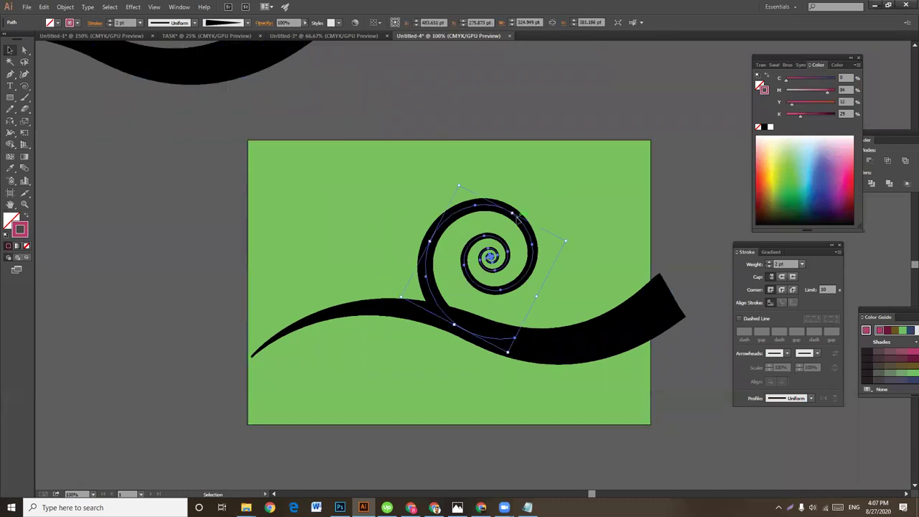
# - Expand the spiral and expand the wave's appearance into filled outlines
pyautogui.click(65, 7)
pyautogui.click(90, 117)
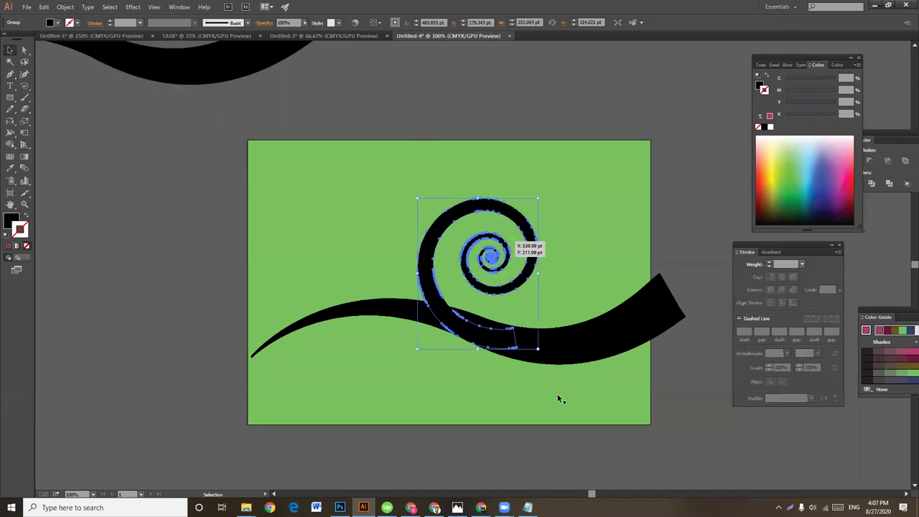
pyautogui.click(669, 397)
pyautogui.click(646, 321)
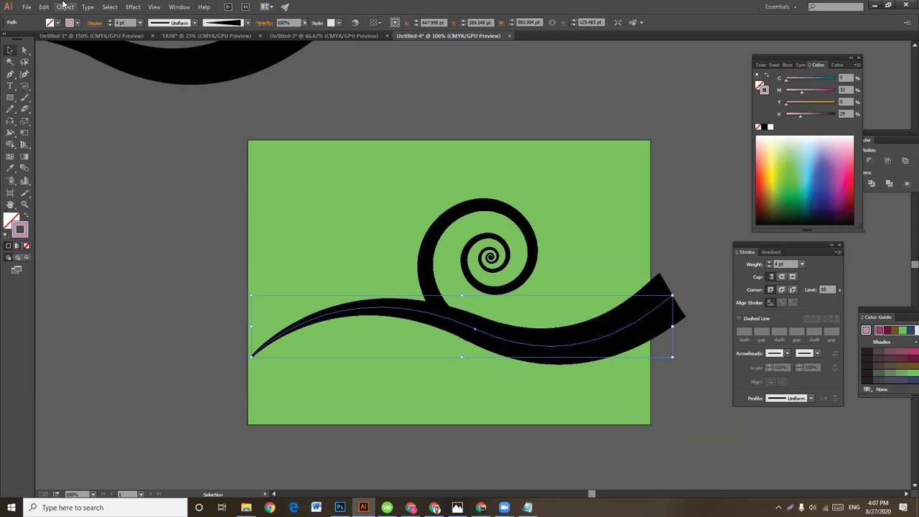
pyautogui.click(65, 7)
pyautogui.click(88, 119)
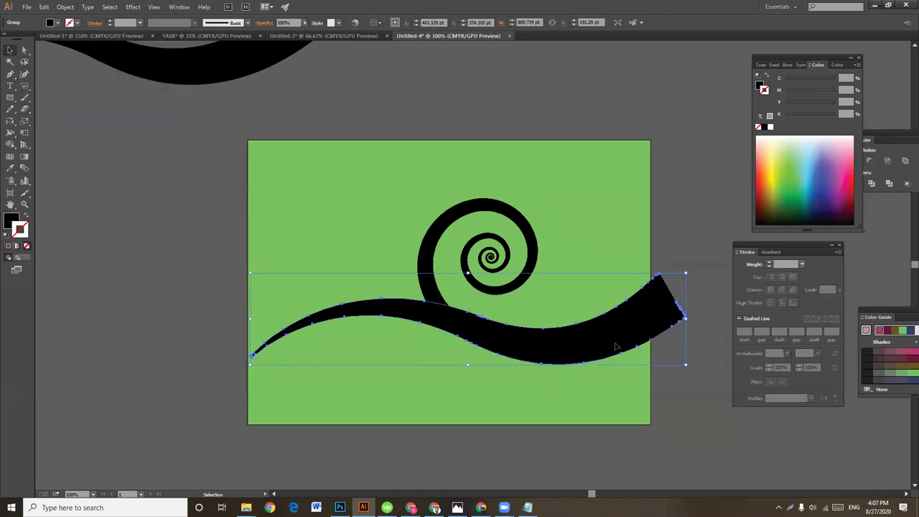
# - Fill the wave light yellow with a little cyan and eyedropper that colour onto the spiral
pyautogui.click(11, 218)
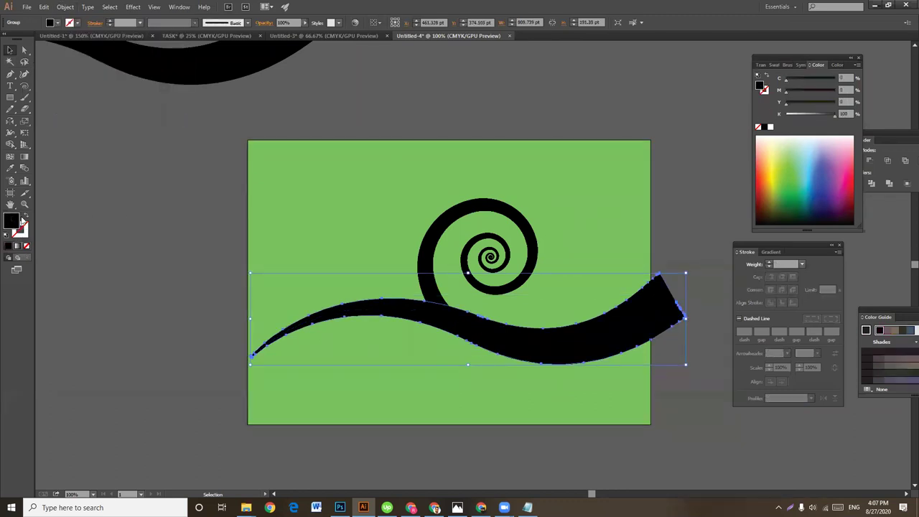
pyautogui.click(775, 162)
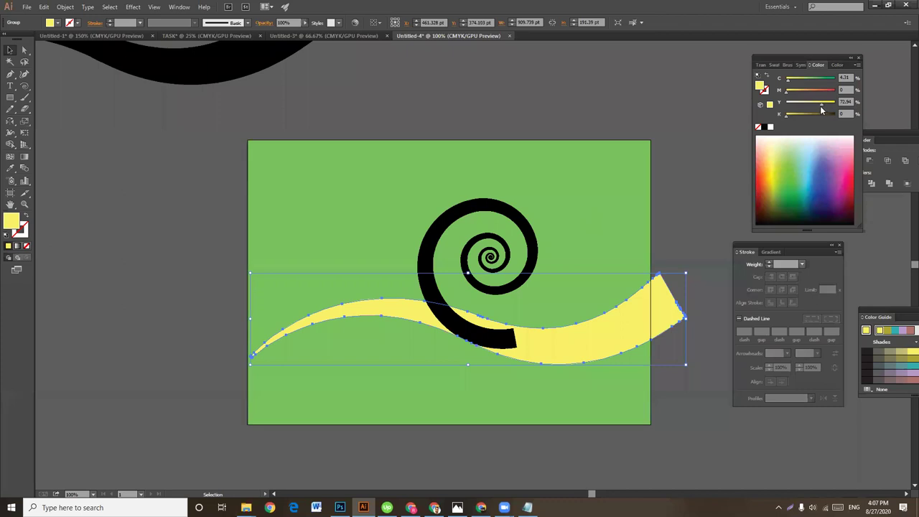
pyautogui.moveTo(788, 79); pyautogui.dragTo(796, 81)
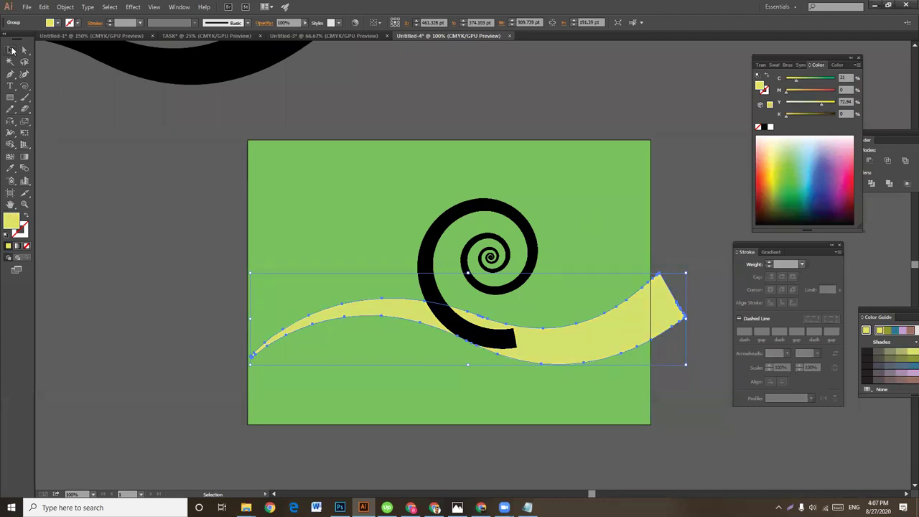
pyautogui.click(513, 213)
pyautogui.press('i')
pyautogui.click(624, 320)
pyautogui.click(10, 51)
pyautogui.click(519, 107)
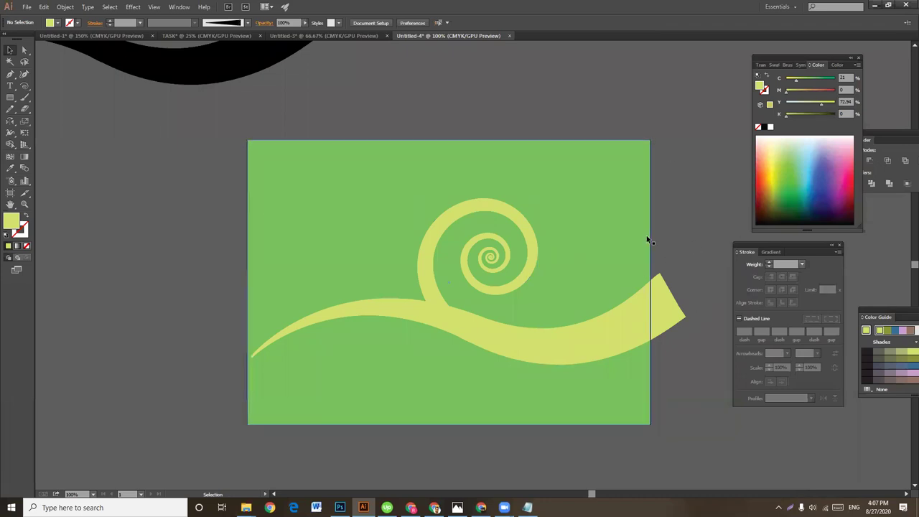
# - Lower cyan and yellow on both shapes for a pale cream fill
pyautogui.click(584, 352)
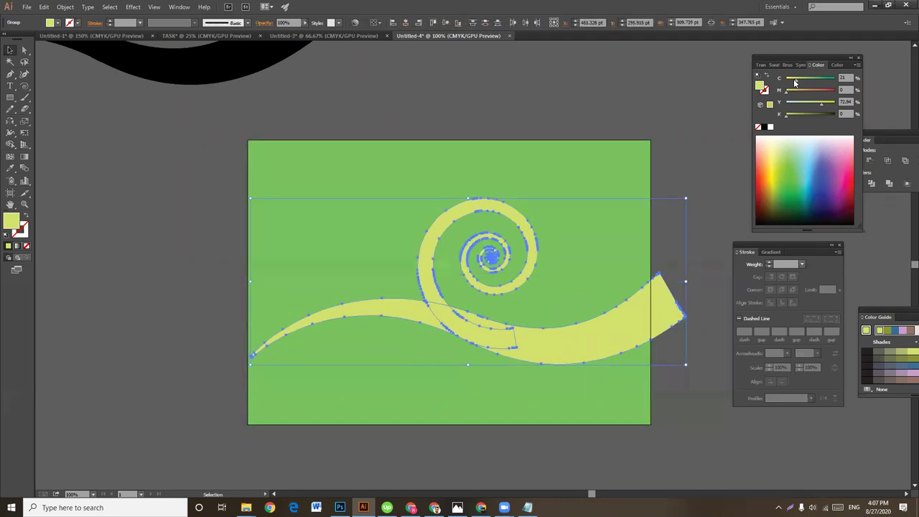
pyautogui.moveTo(795, 83); pyautogui.dragTo(787, 81)
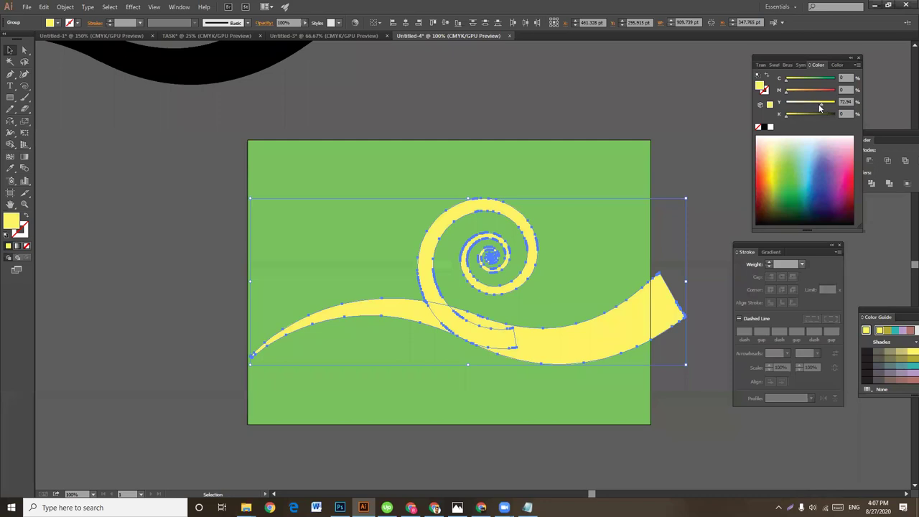
pyautogui.moveTo(820, 106); pyautogui.dragTo(803, 105)
# - Draw a rectangle over the green artboard and make a clipping mask with the swirl artwork
pyautogui.click(691, 115)
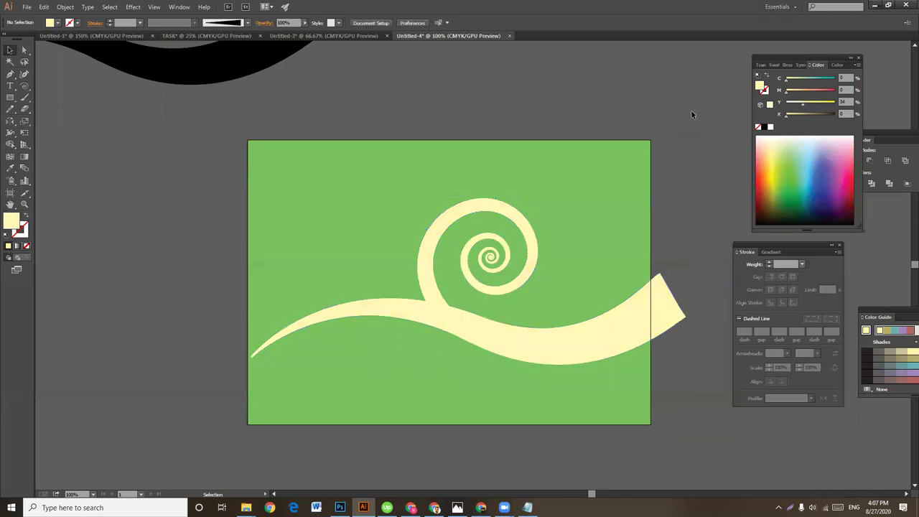
pyautogui.hotkey('ctrl', '-')
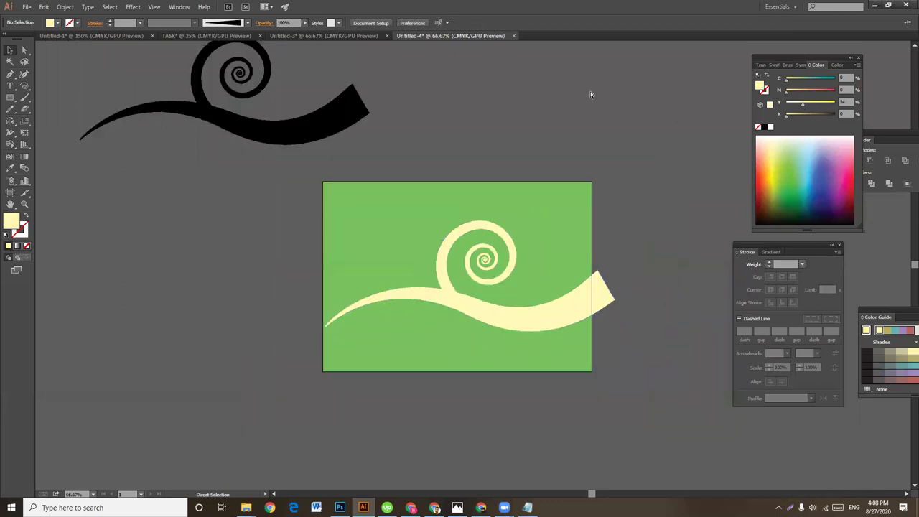
pyautogui.press('a')
pyautogui.press('m')
pyautogui.moveTo(325, 181); pyautogui.dragTo(591, 371)
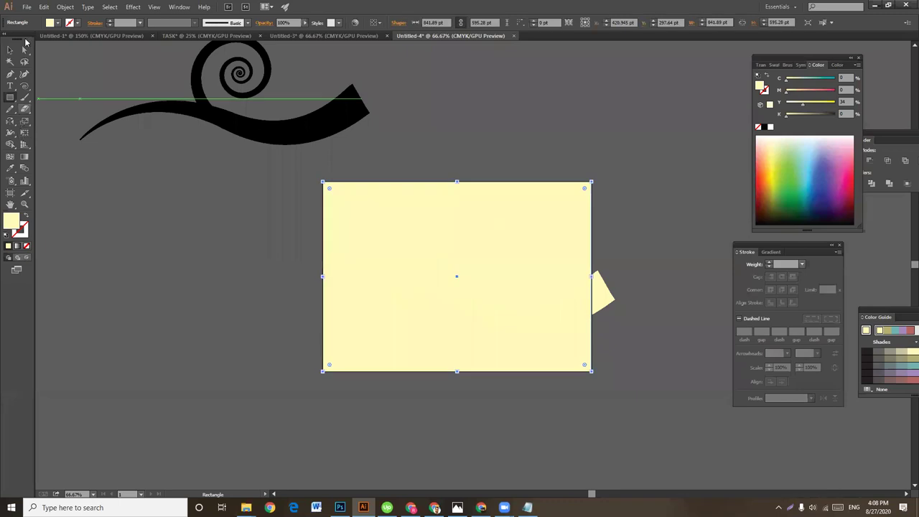
pyautogui.click(9, 50)
pyautogui.moveTo(262, 183); pyautogui.dragTo(650, 437)
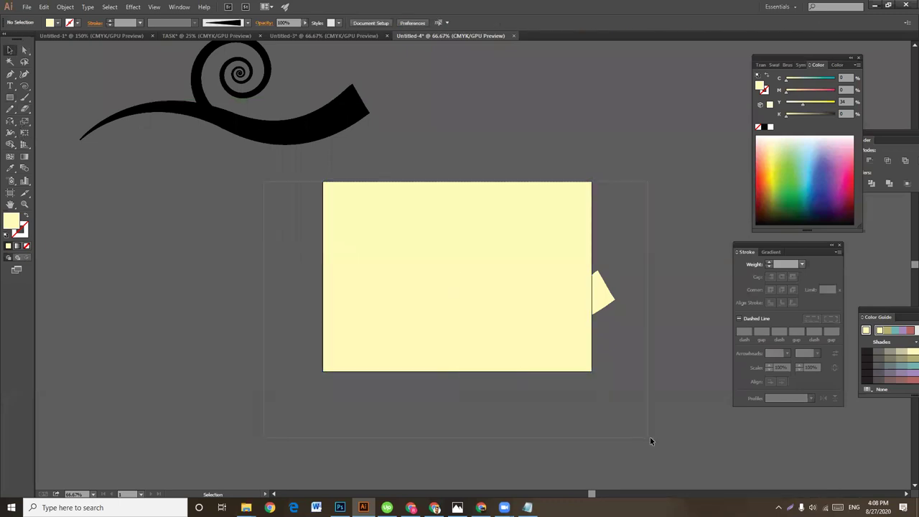
pyautogui.rightClick(550, 255)
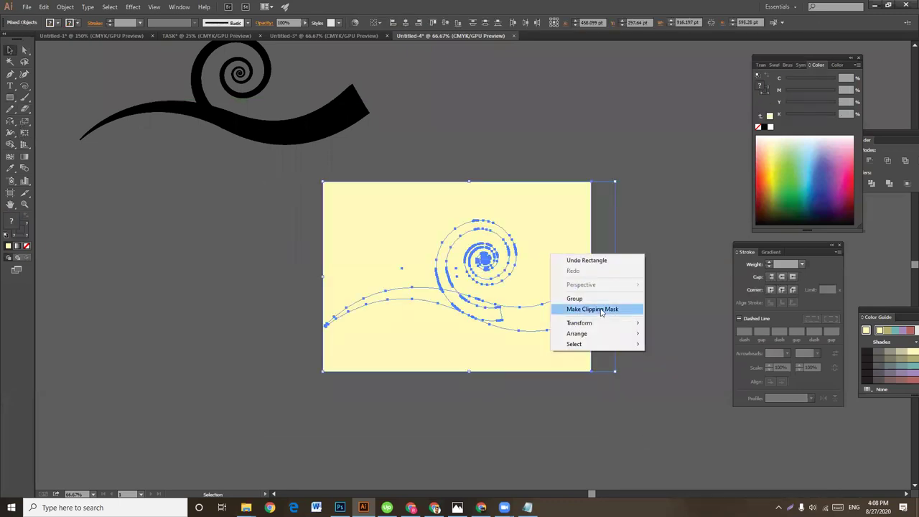
pyautogui.click(600, 309)
pyautogui.click(659, 315)
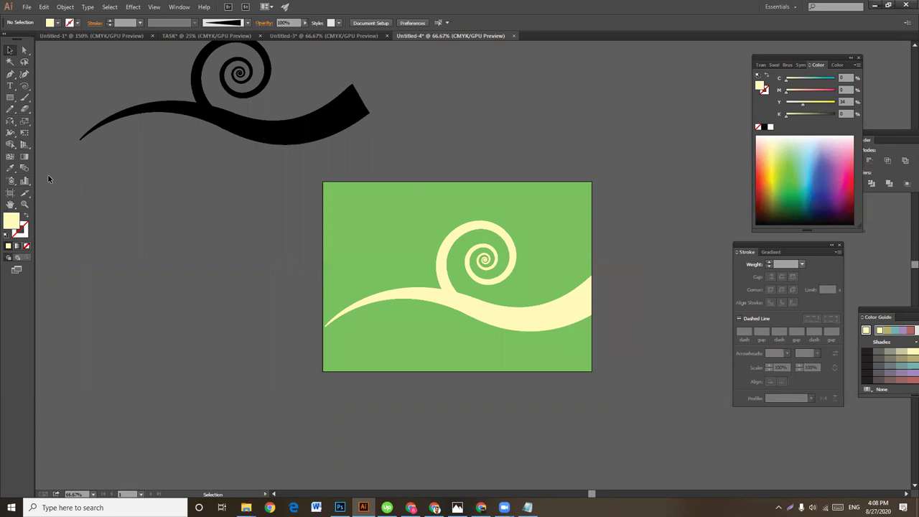
# - Export the artwork via Save for Web as JPEG High named '245' on the Desktop
pyautogui.click(27, 6)
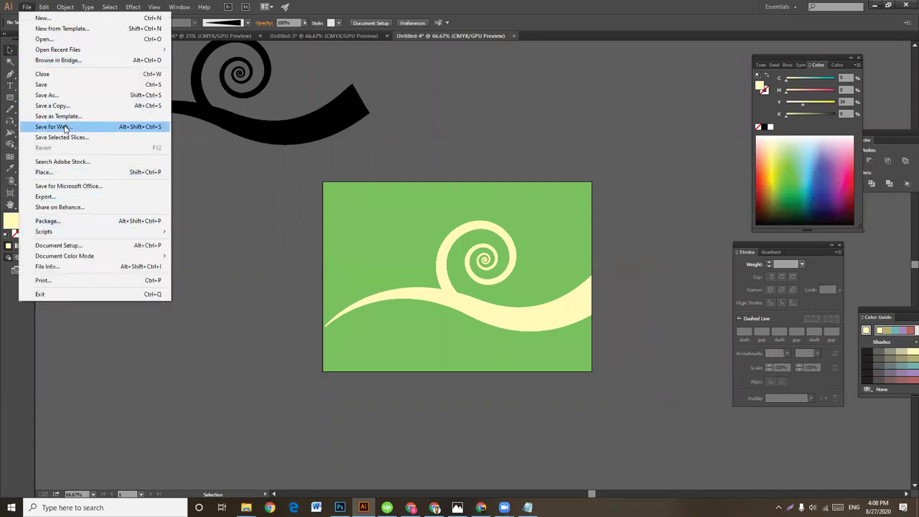
pyautogui.click(66, 127)
pyautogui.click(785, 466)
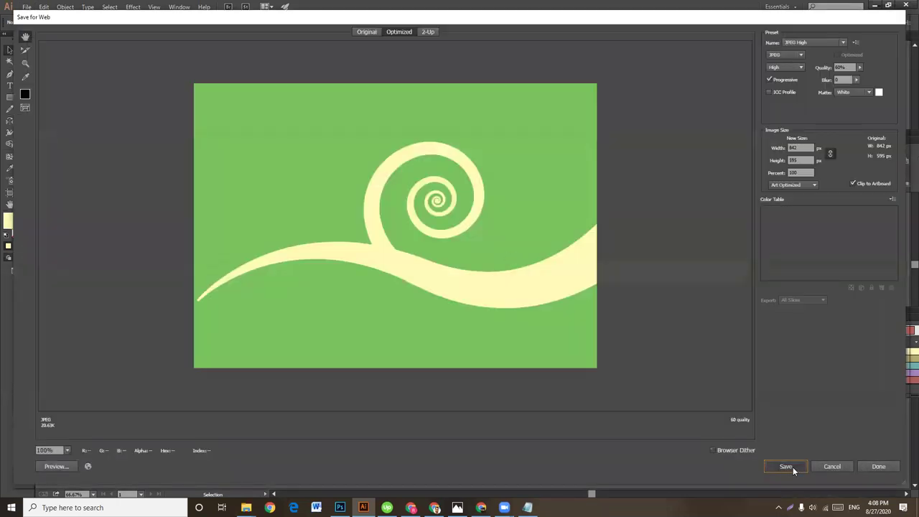
pyautogui.click(117, 233)
pyautogui.moveTo(117, 233); pyautogui.dragTo(77, 234)
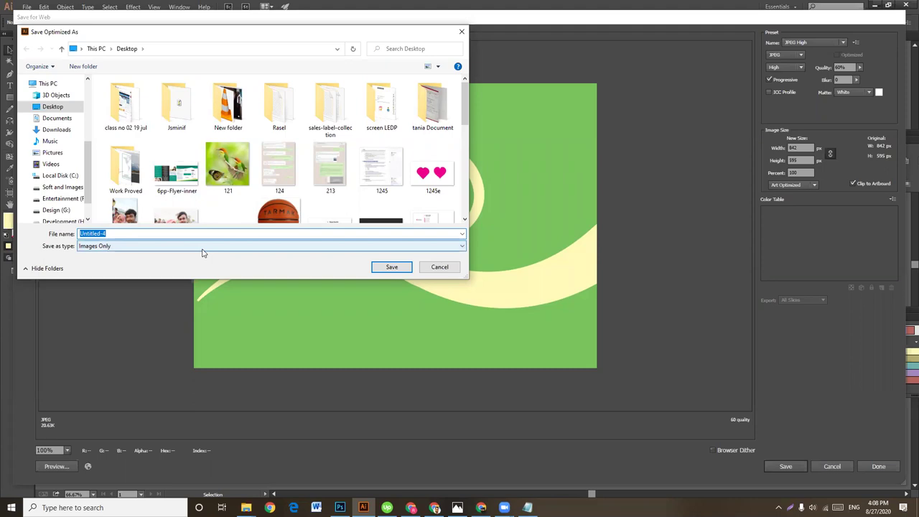
pyautogui.write('11')
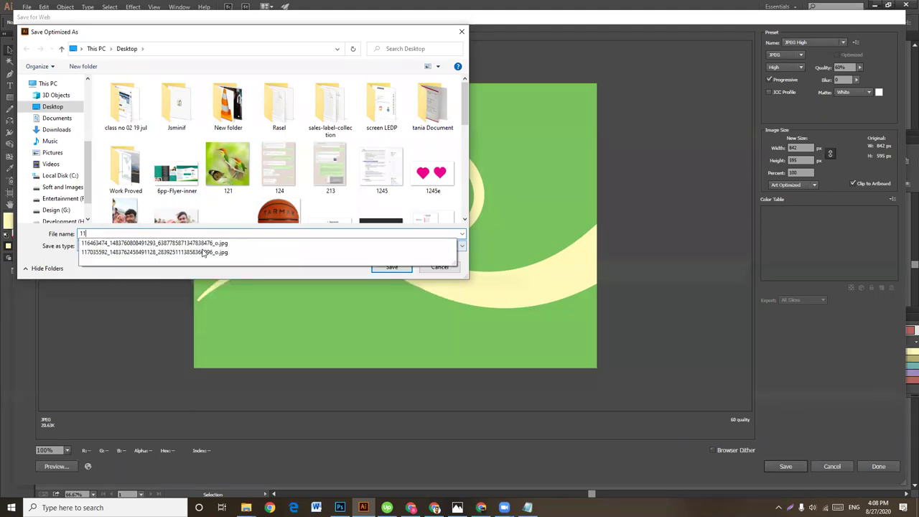
pyautogui.press('BackSpace')
pyautogui.press('BackSpace')
pyautogui.write('5')
pyautogui.press('Return')
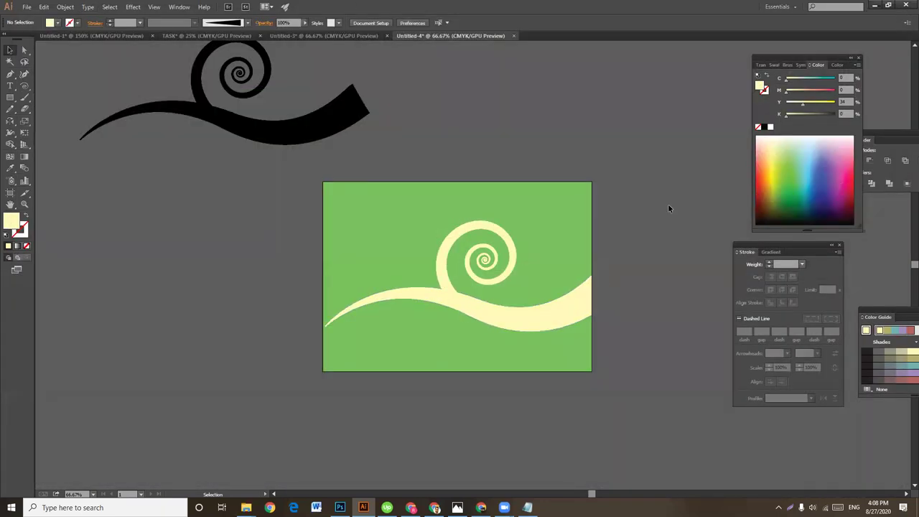
# - Move the spare black swirl copy higher above the artboard, leaving nothing selected
pyautogui.click(581, 198)
pyautogui.click(598, 167)
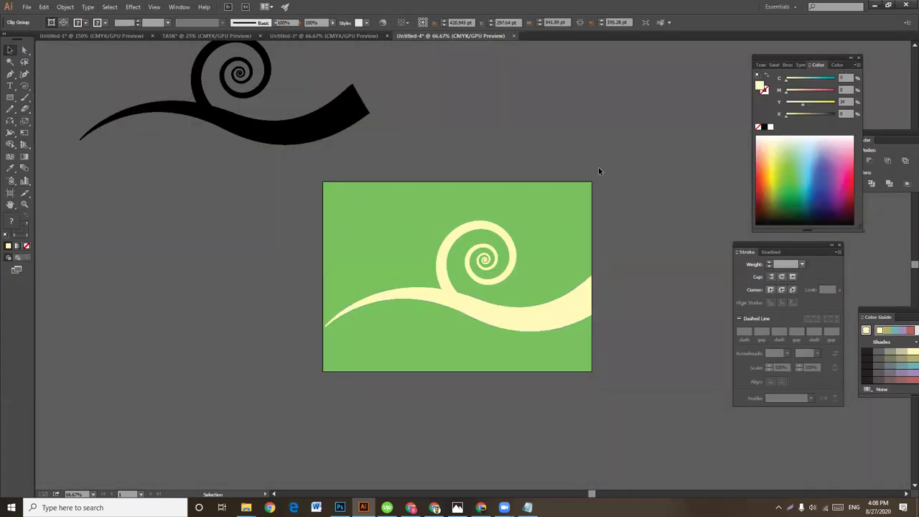
pyautogui.click(298, 132)
pyautogui.scroll(3, 395, 141)
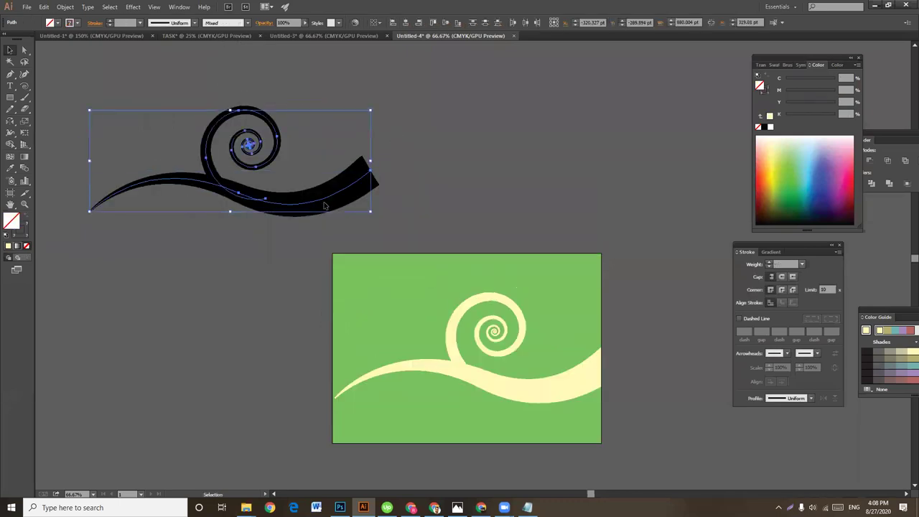
pyautogui.moveTo(324, 206); pyautogui.dragTo(328, 159)
pyautogui.click(498, 165)
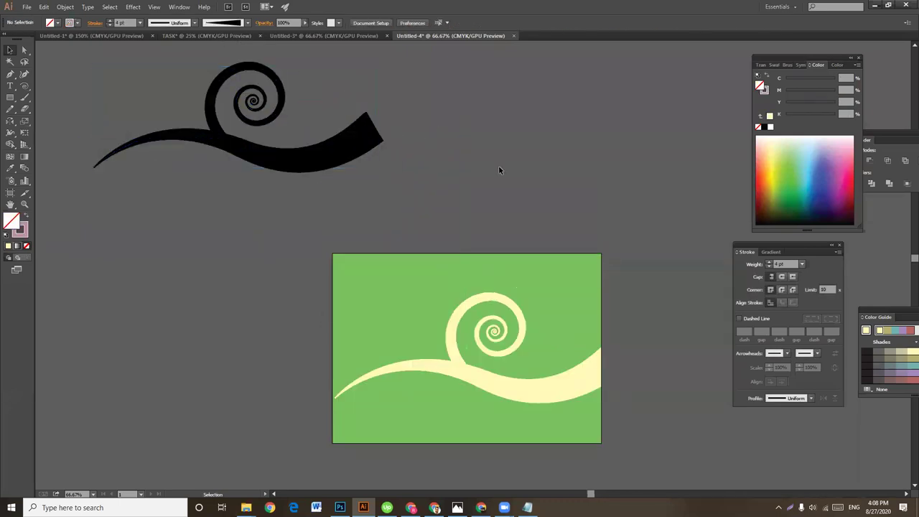